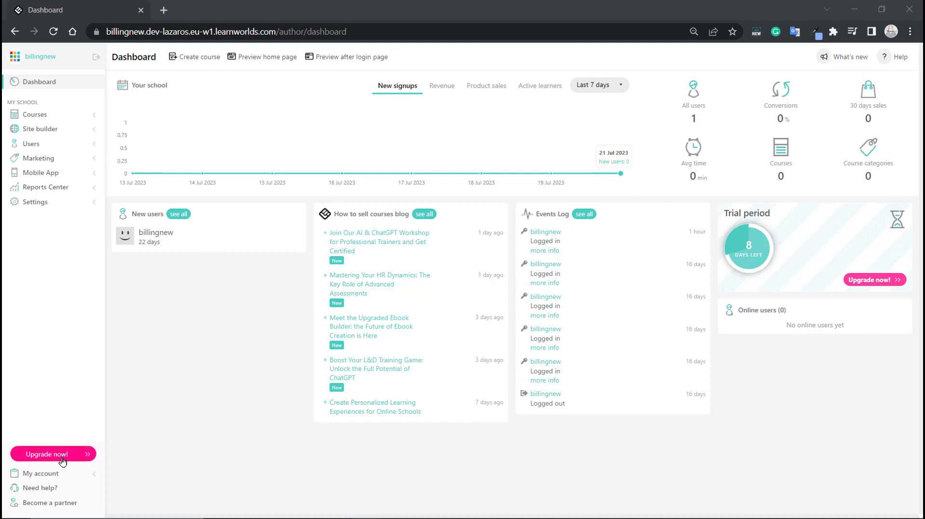
# - Open Account & Billing from My account to see the yearly plan comparison
pyautogui.click(41, 474)
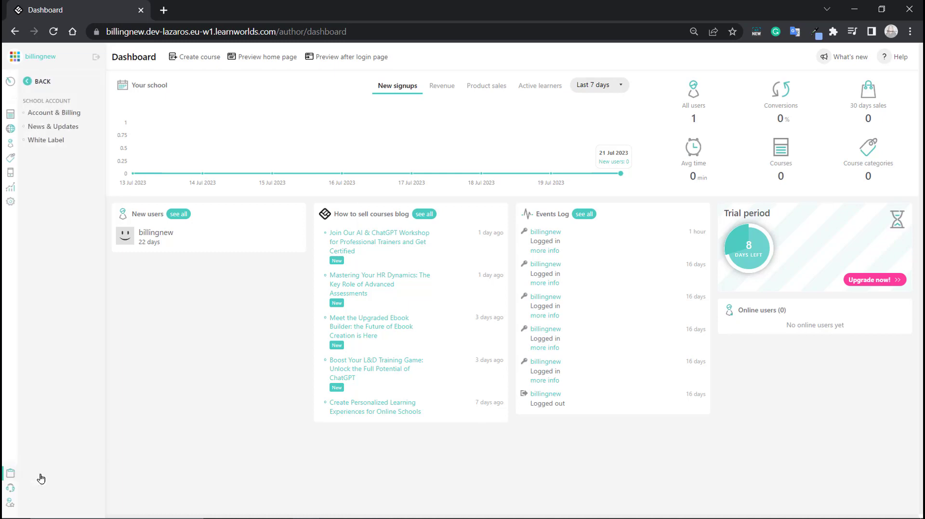
pyautogui.click(53, 115)
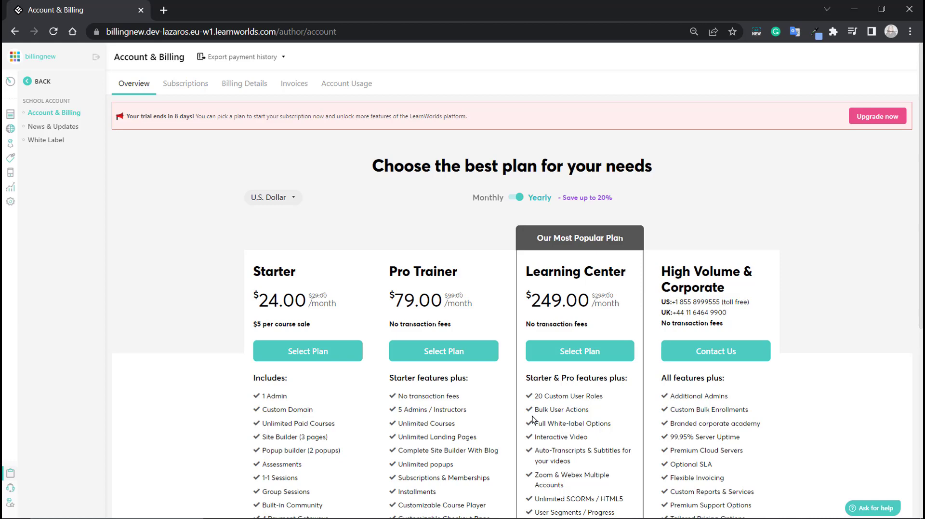
pyautogui.click(181, 86)
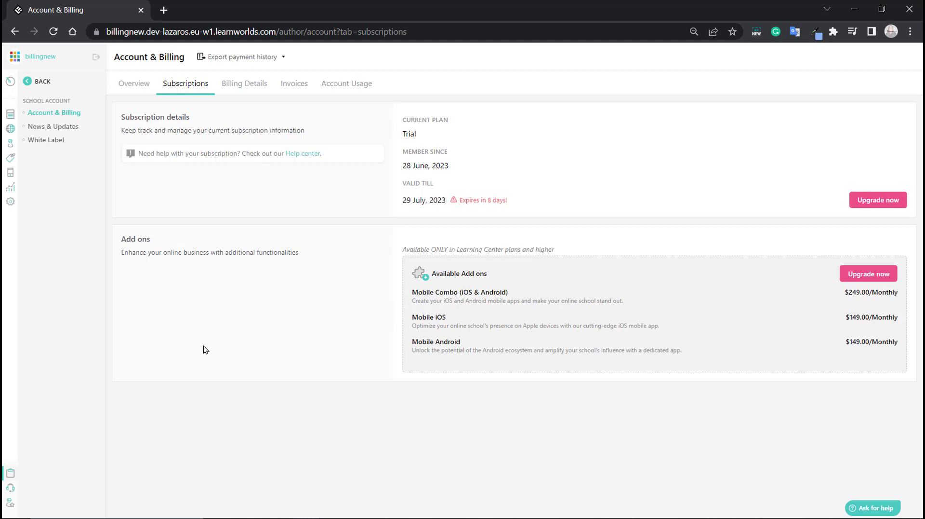
pyautogui.click(248, 87)
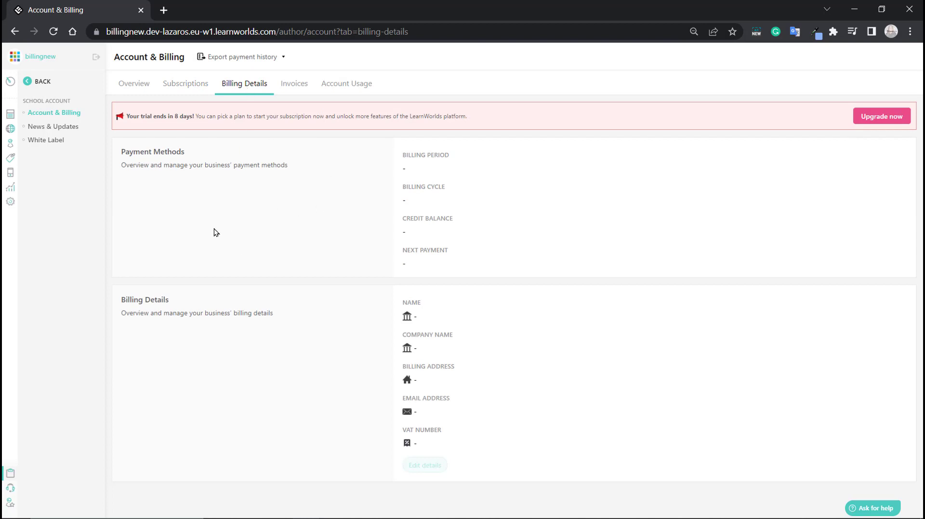
pyautogui.click(290, 86)
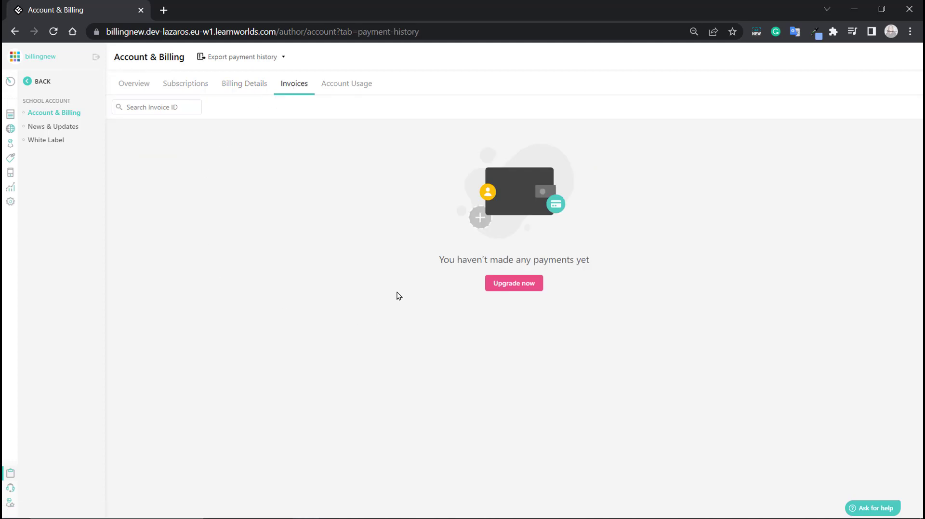
pyautogui.click(344, 87)
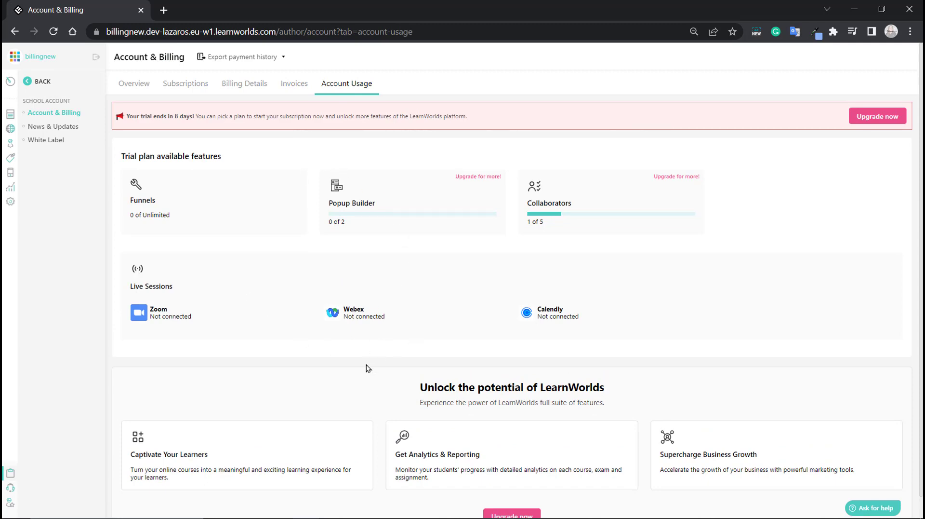
pyautogui.click(130, 85)
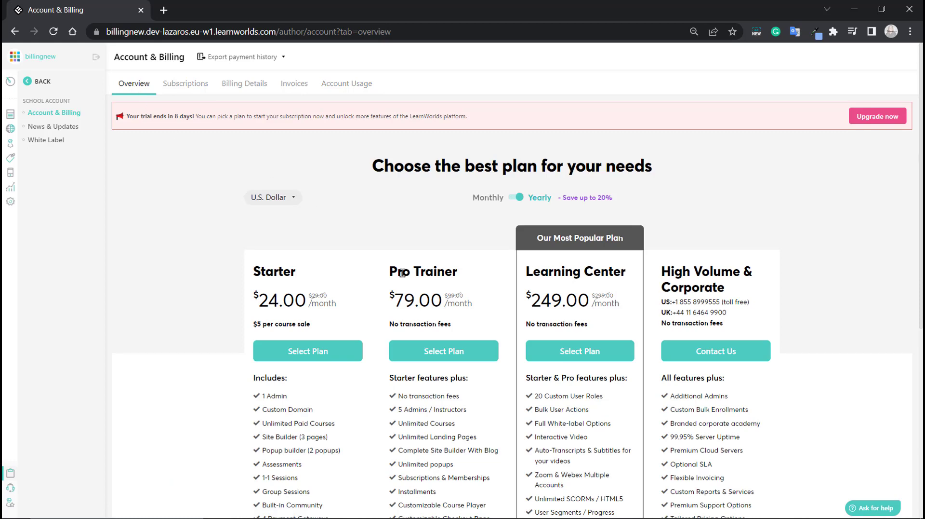
# - Compare monthly and yearly prices, keep U.S. Dollar, and select the Pro Trainer plan
pyautogui.click(519, 197)
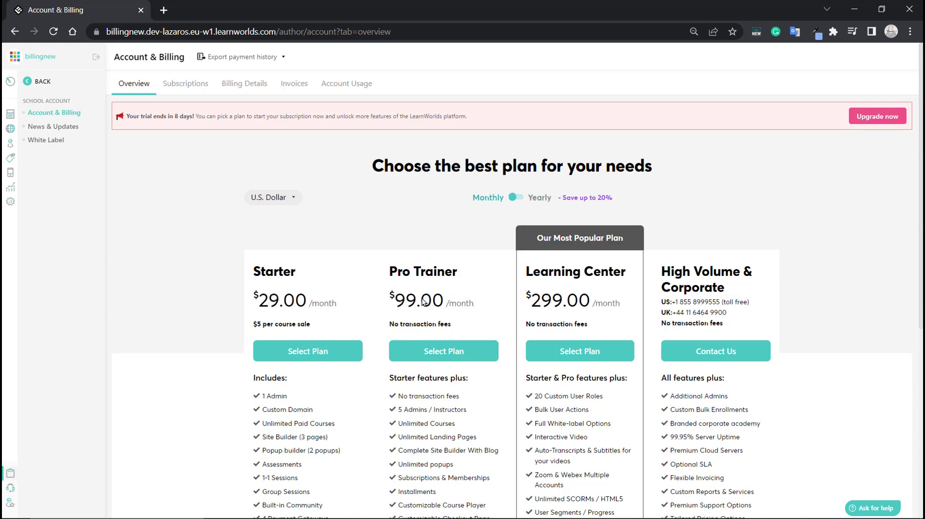
pyautogui.click(517, 198)
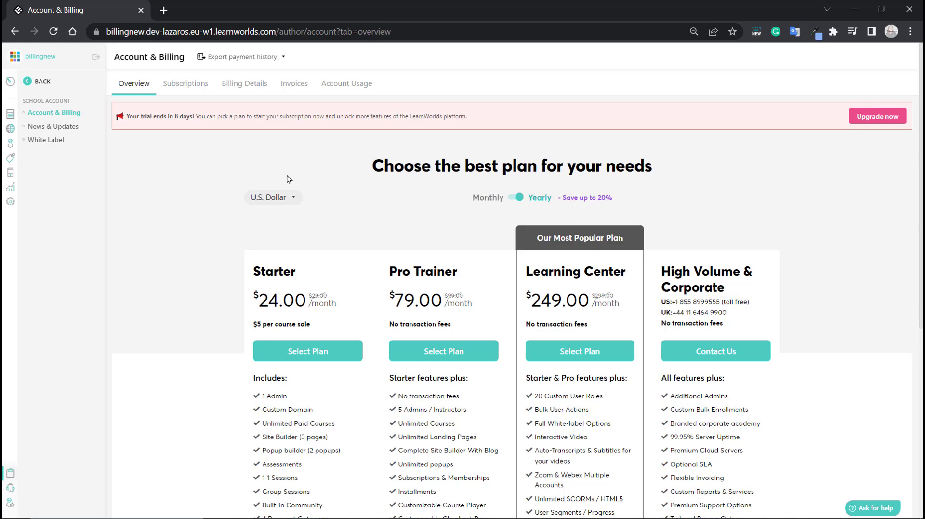
pyautogui.click(294, 197)
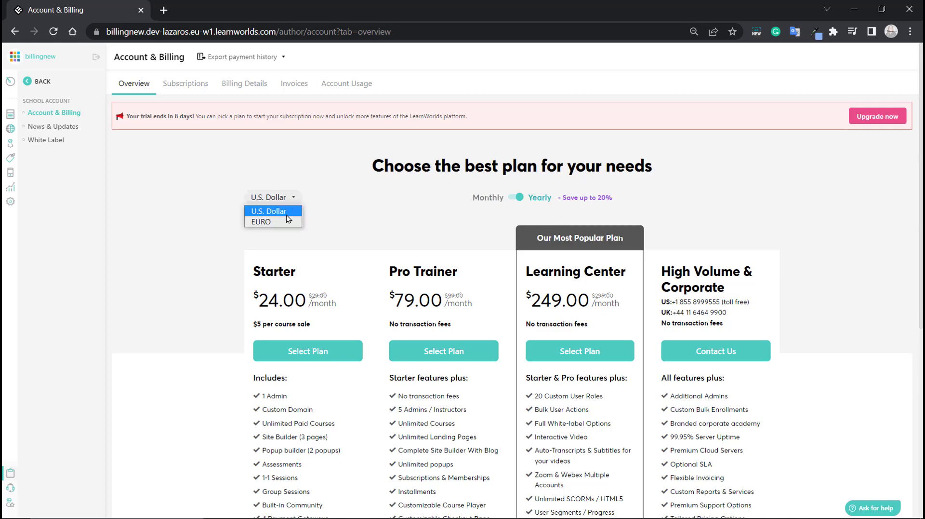
pyautogui.click(327, 204)
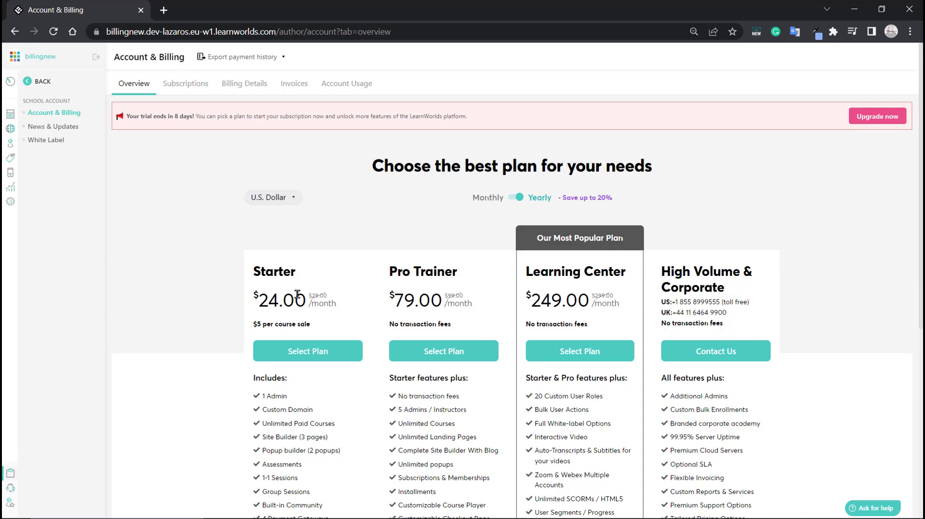
pyautogui.scroll(-1, 296, 294)
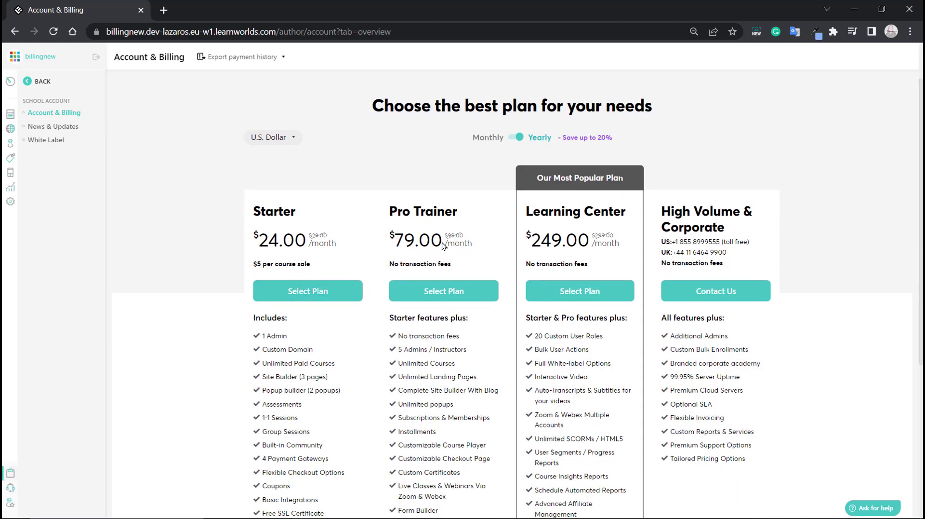
pyautogui.click(440, 294)
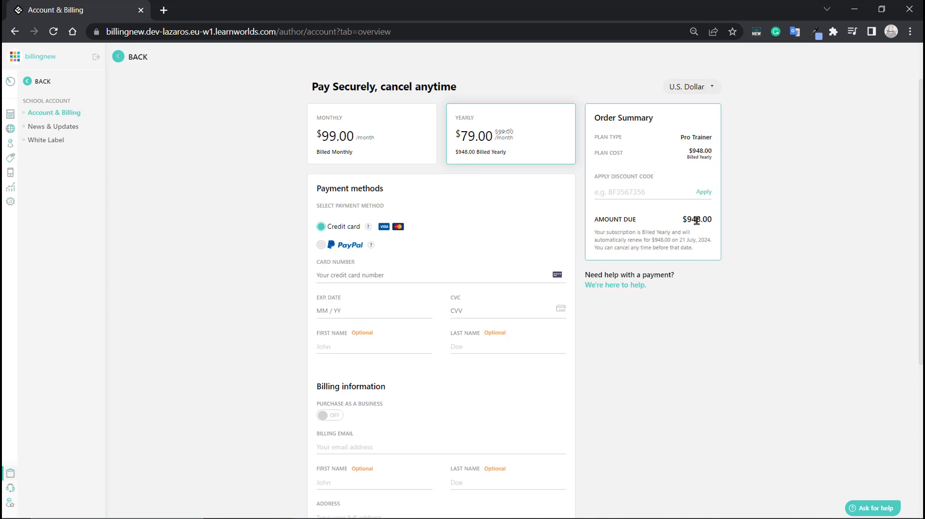
# - Scroll through the empty Pro Trainer checkout to review the payment and billing fields
pyautogui.scroll(-5, 456, 452)
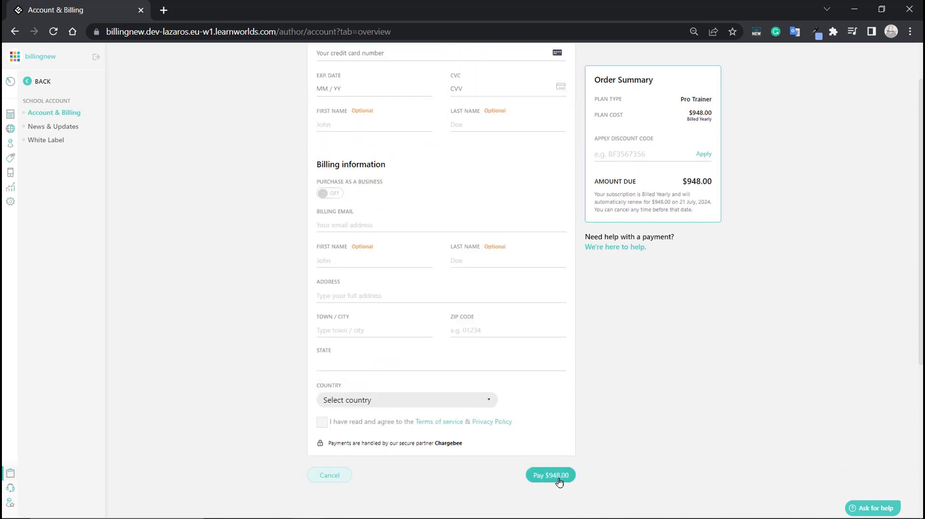
pyautogui.scroll(5, 562, 478)
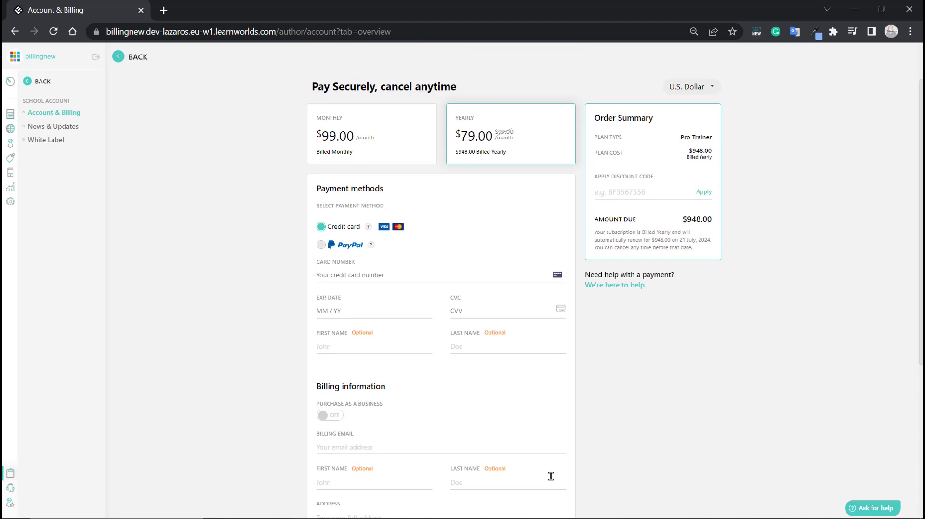
pyautogui.moveTo(348, 218)
pyautogui.scroll(-2, 404, 296)
pyautogui.scroll(-3, 436, 413)
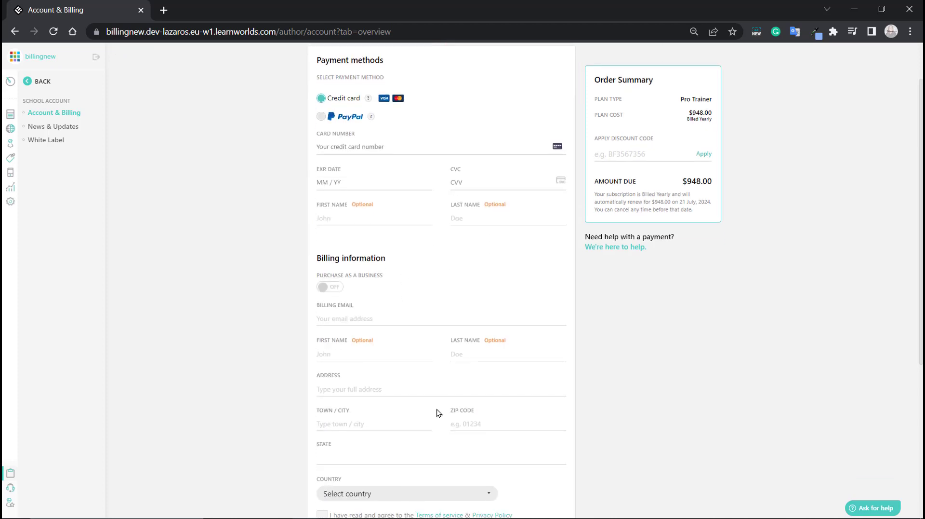
pyautogui.scroll(5, 446, 413)
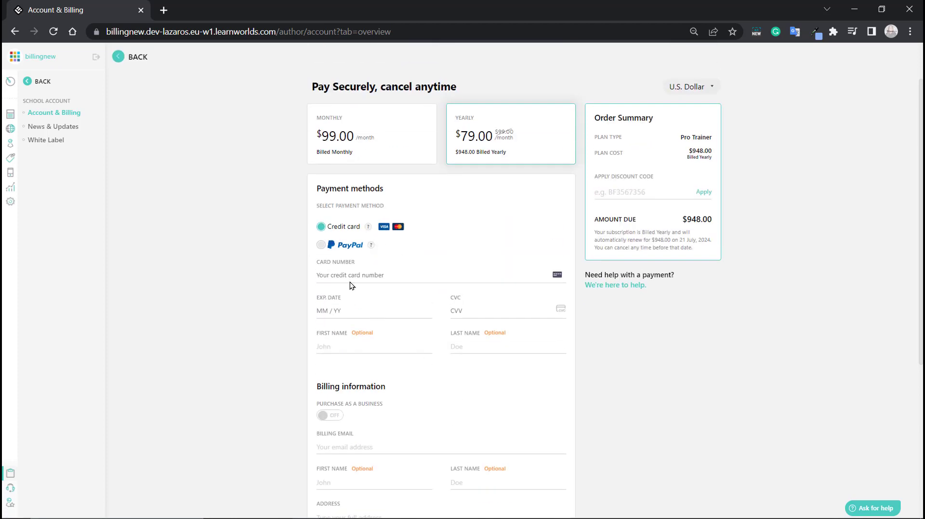
# - Enter the test card number, 09/23 expiry date and the CVC
pyautogui.write('4111 1111 1111 1111')
pyautogui.click(335, 308)
pyautogui.write('0923')
pyautogui.click(487, 308)
pyautogui.write('123')
# - Turn Purchase as a business on, then off again
pyautogui.scroll(-1, 380, 380)
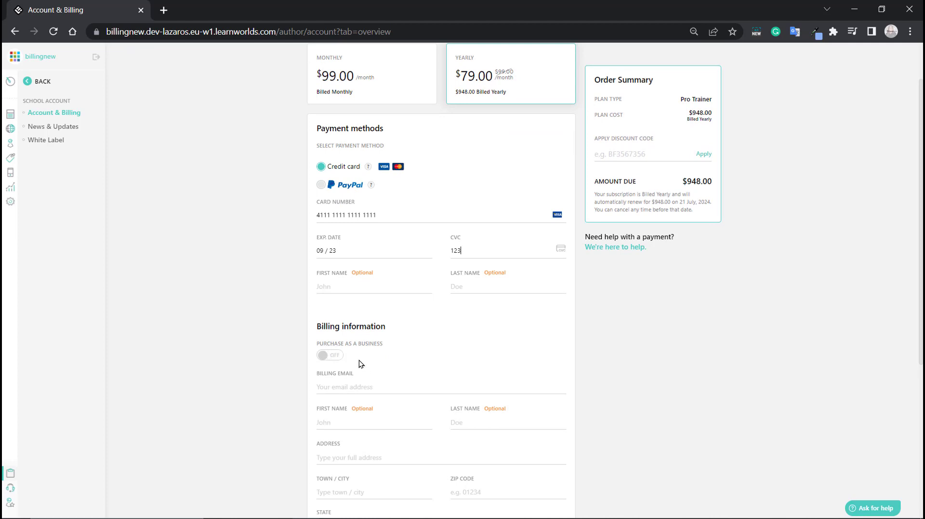
pyautogui.click(325, 359)
pyautogui.scroll(-2, 426, 370)
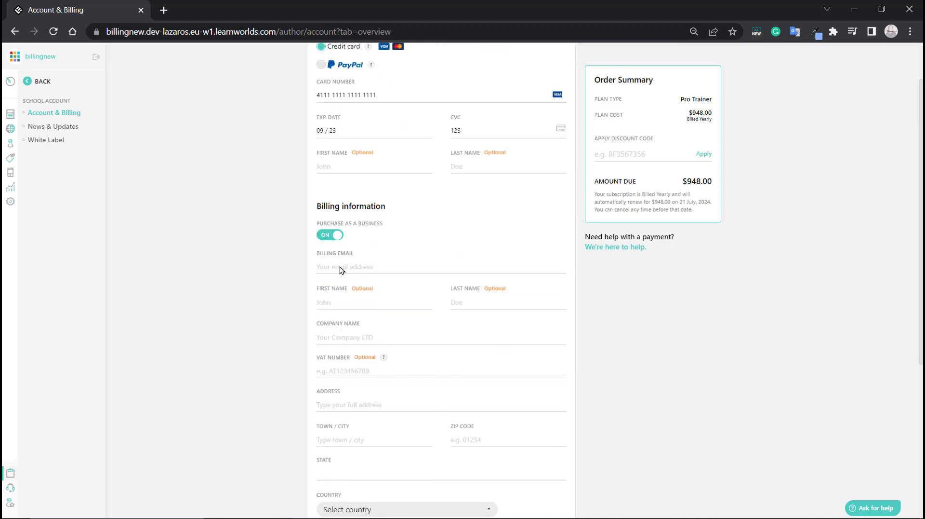
pyautogui.click(340, 236)
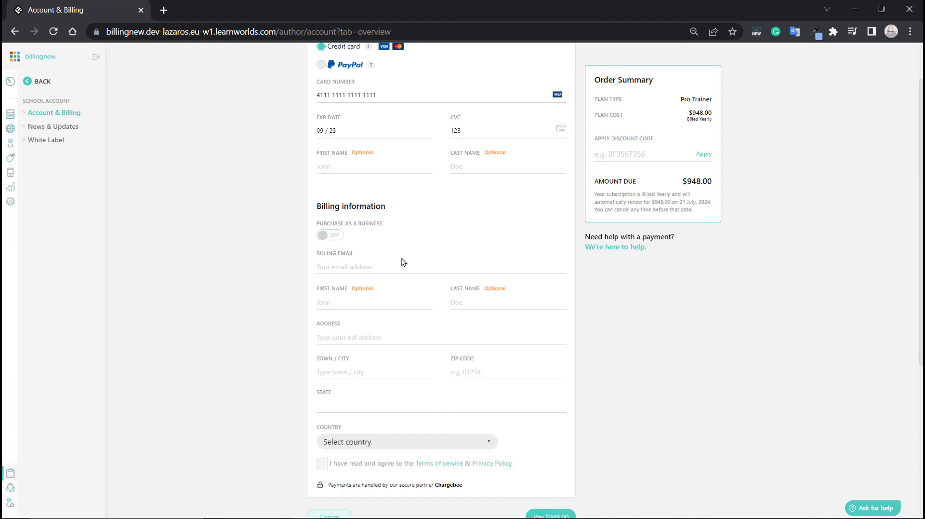
# - Fill in the billing e-mail and street address, accepting the suggested city and state
pyautogui.click(351, 266)
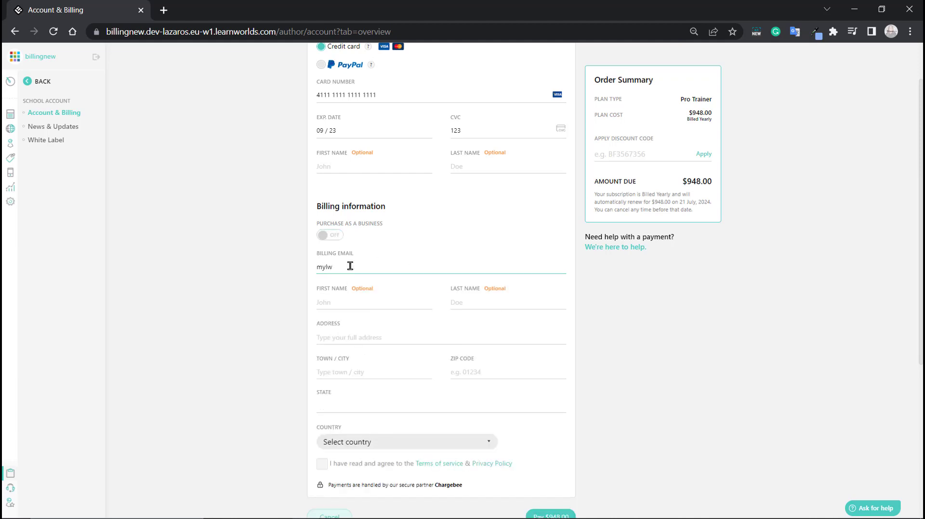
pyautogui.click(381, 337)
pyautogui.click(382, 357)
pyautogui.write('Hermes Boulevard')
pyautogui.click(484, 372)
# - Enter the zip code and try Chad, then Greece, as the billing country
pyautogui.write('71000')
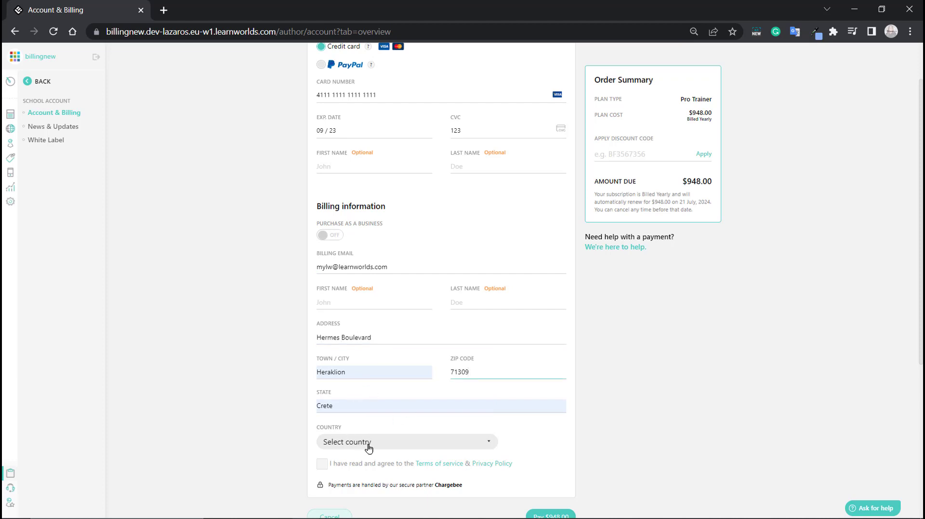
pyautogui.click(388, 441)
pyautogui.scroll(-1, 388, 413)
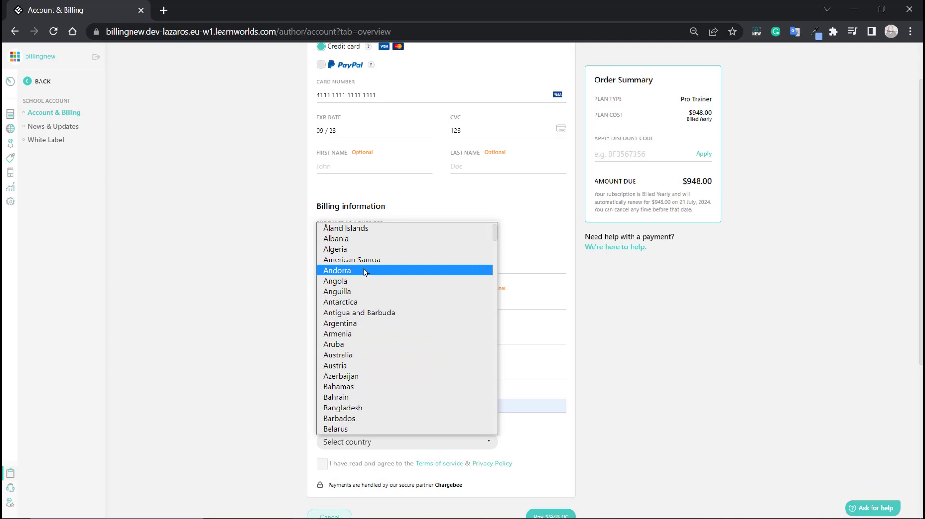
pyautogui.scroll(-8, 408, 325)
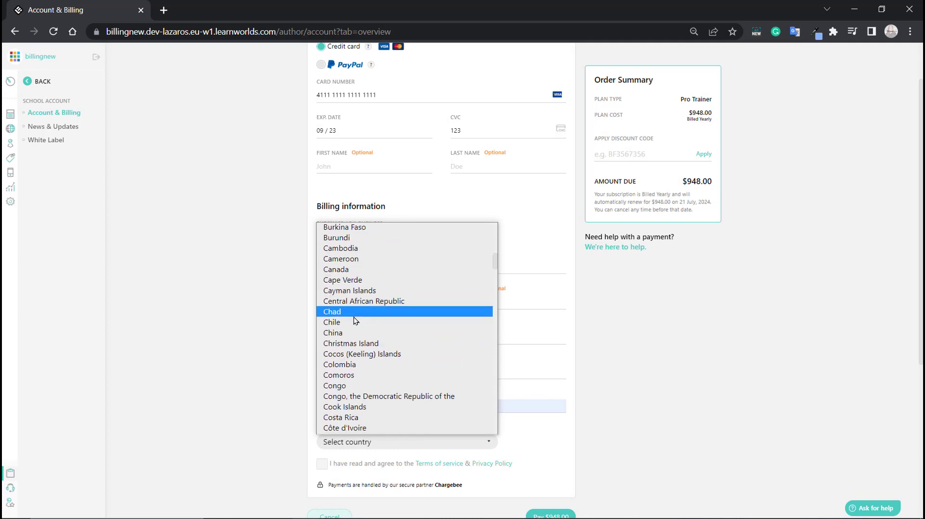
pyautogui.click(355, 318)
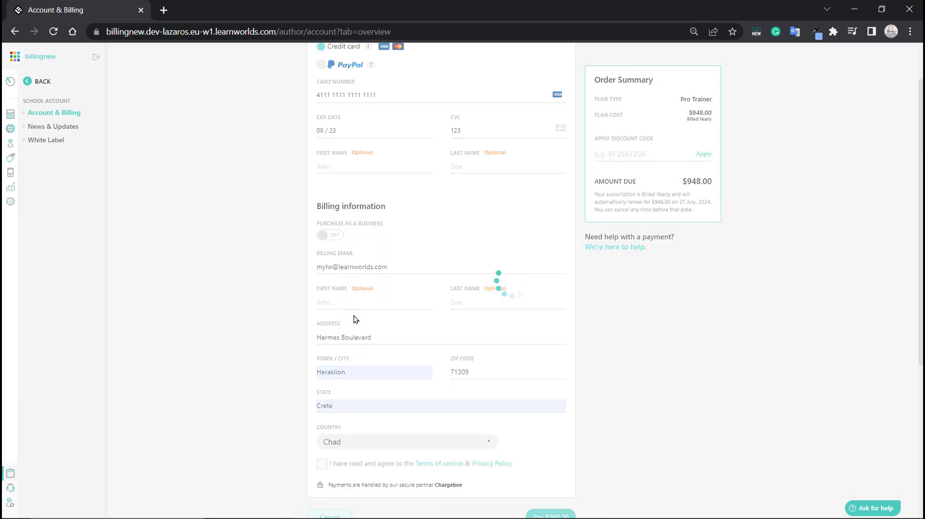
pyautogui.click(370, 440)
pyautogui.scroll(-10, 379, 356)
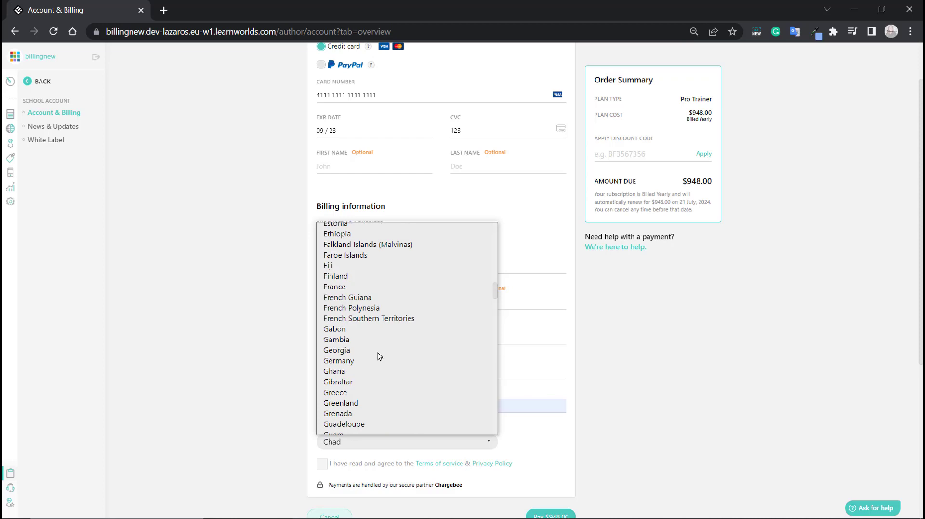
pyautogui.click(357, 396)
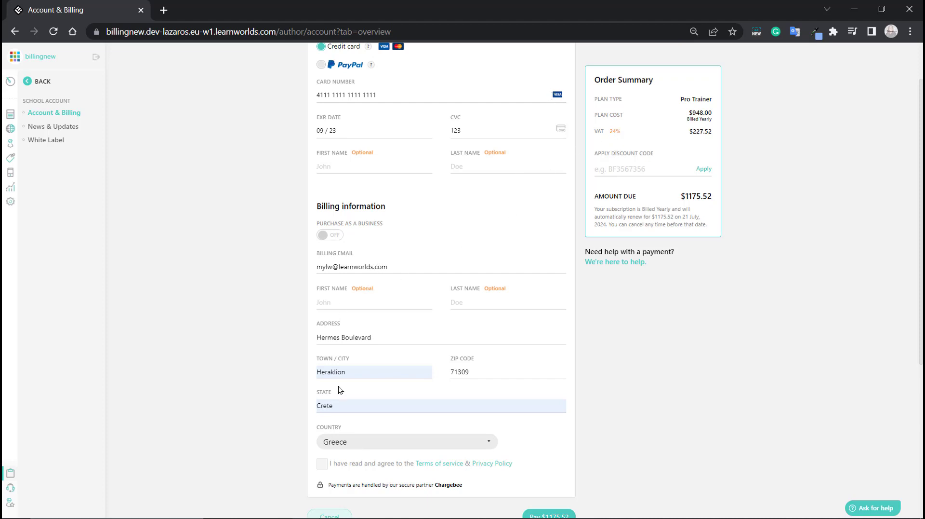
# - Pick Canada, then Vanuatu via keyboard, as the billing country
pyautogui.click(353, 442)
pyautogui.scroll(-1, 343, 372)
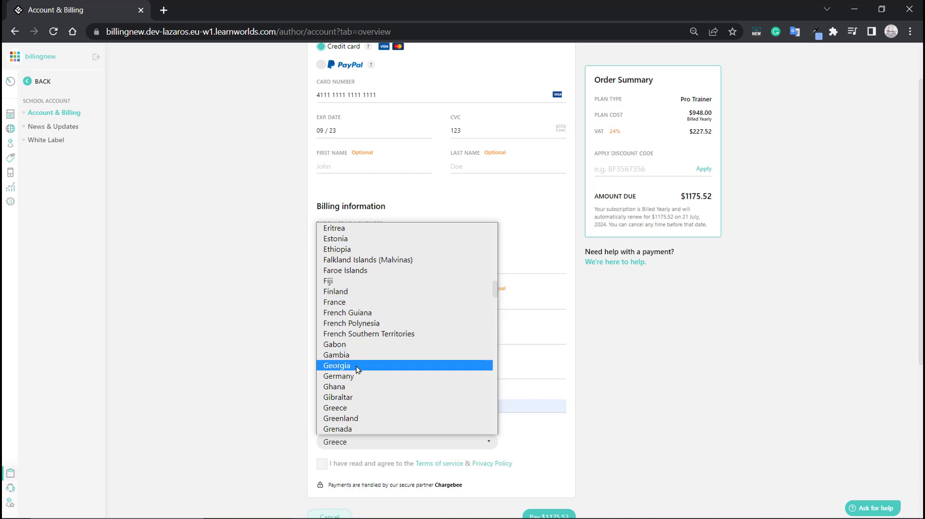
pyautogui.scroll(-3, 356, 424)
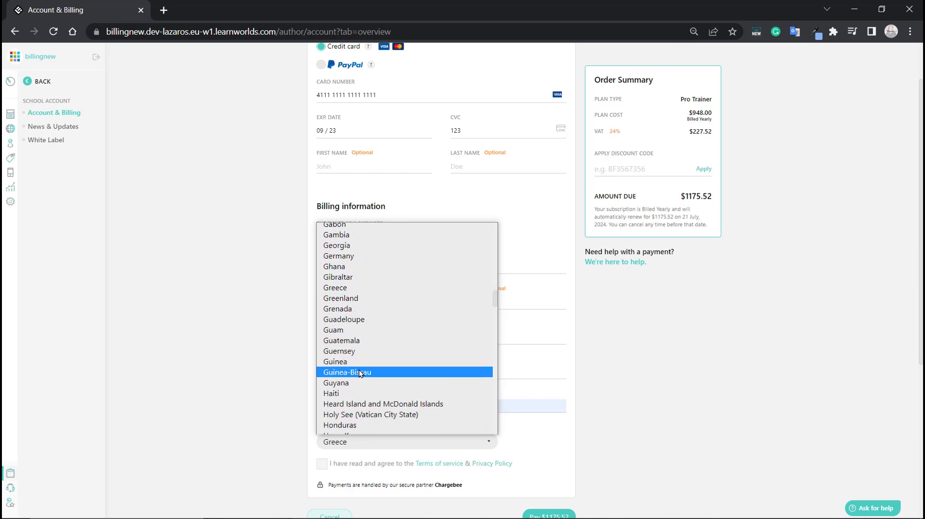
pyautogui.press('c')
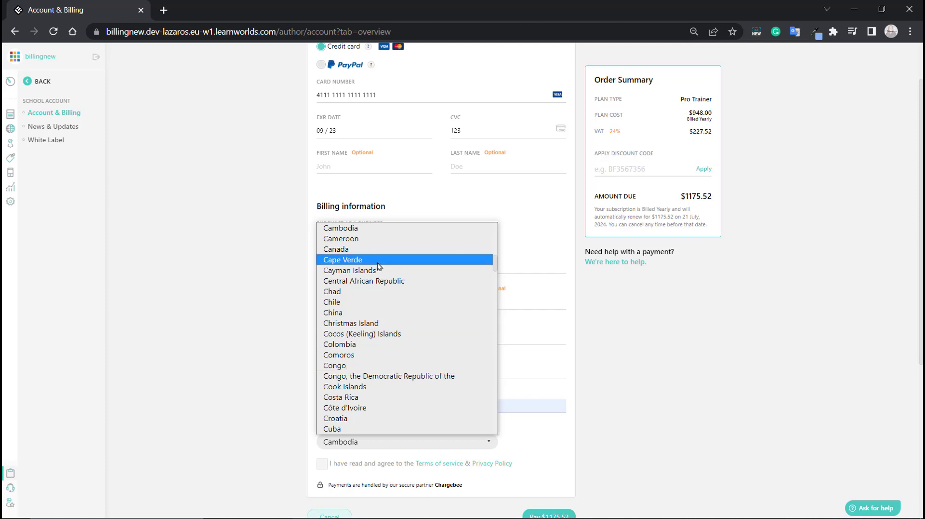
pyautogui.click(370, 250)
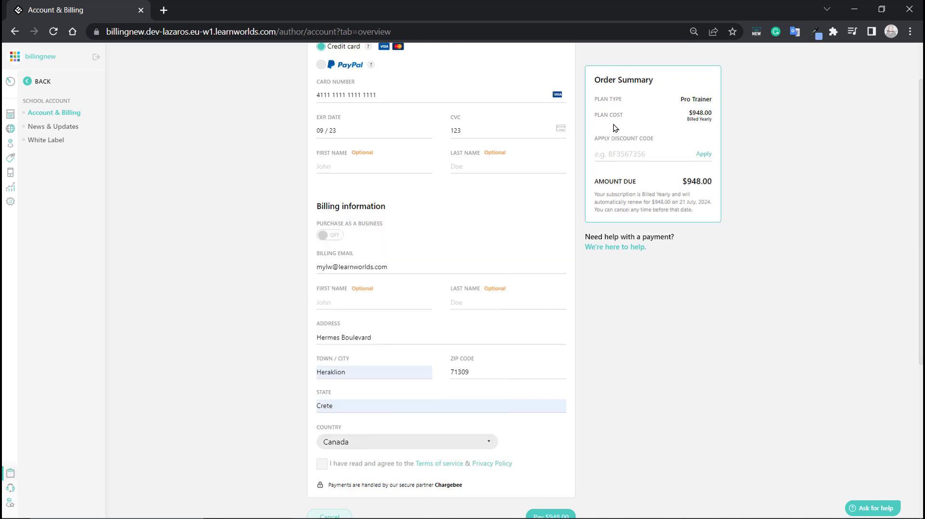
pyautogui.click(371, 441)
pyautogui.press('u')
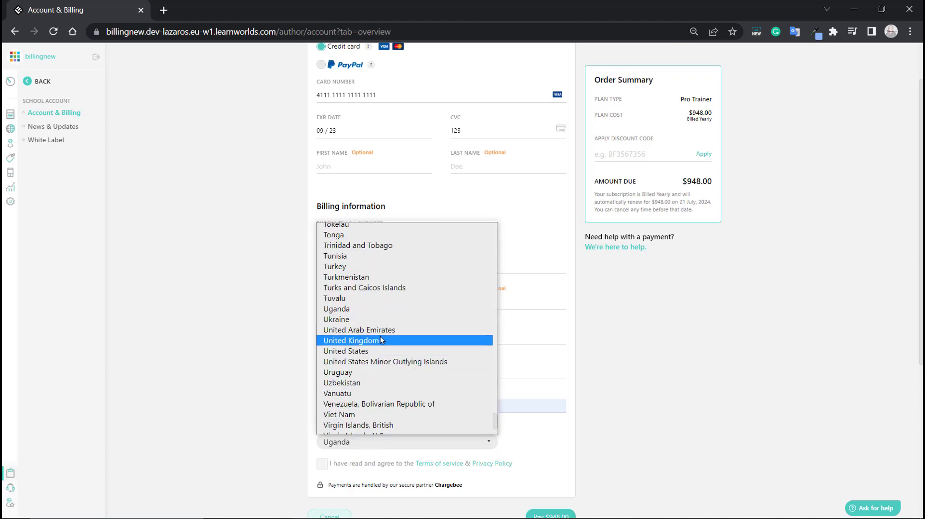
pyautogui.press('v')
pyautogui.press('Return')
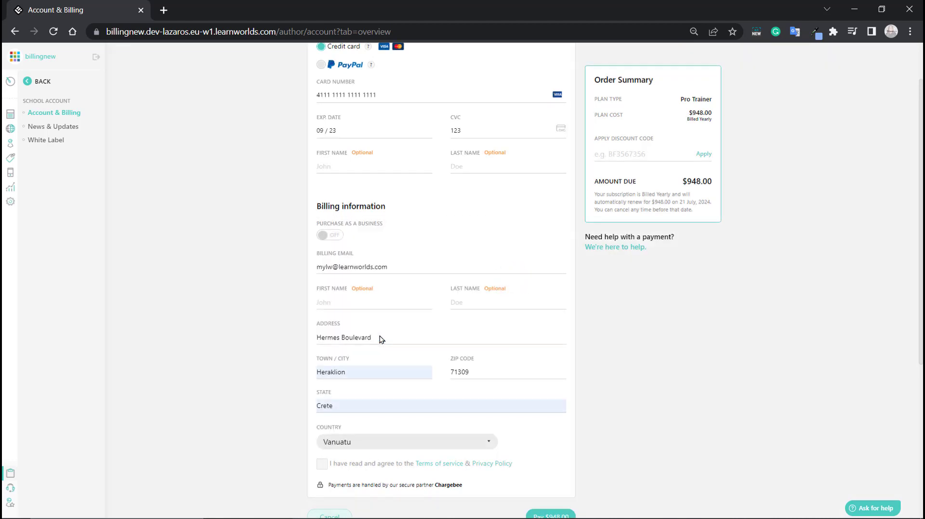
# - Reopen the billing country list and browse it for another country
pyautogui.click(356, 446)
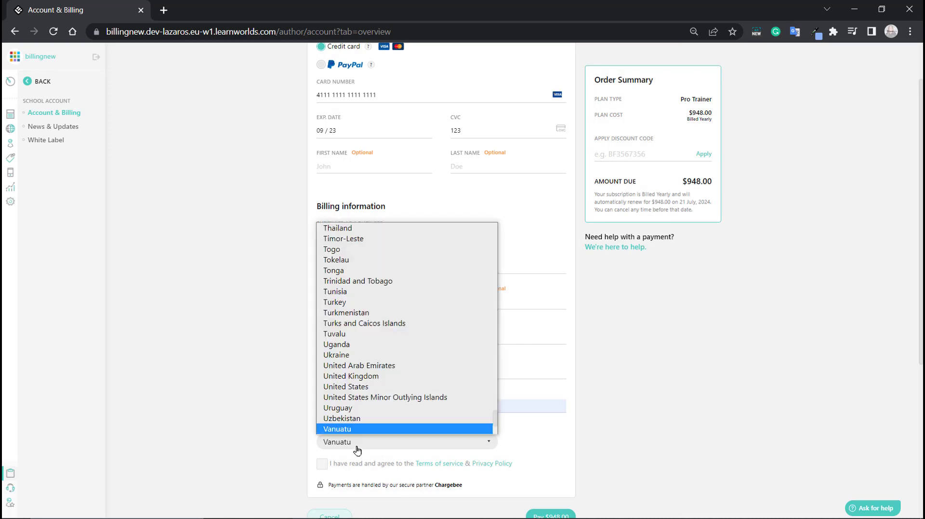
pyautogui.scroll(-1, 359, 428)
pyautogui.scroll(5, 370, 388)
pyautogui.scroll(-4, 370, 388)
pyautogui.scroll(-1, 370, 389)
# - Switch billing country to United Kingdom, then Greece ($1175.52 due), and accept the terms
pyautogui.click(378, 357)
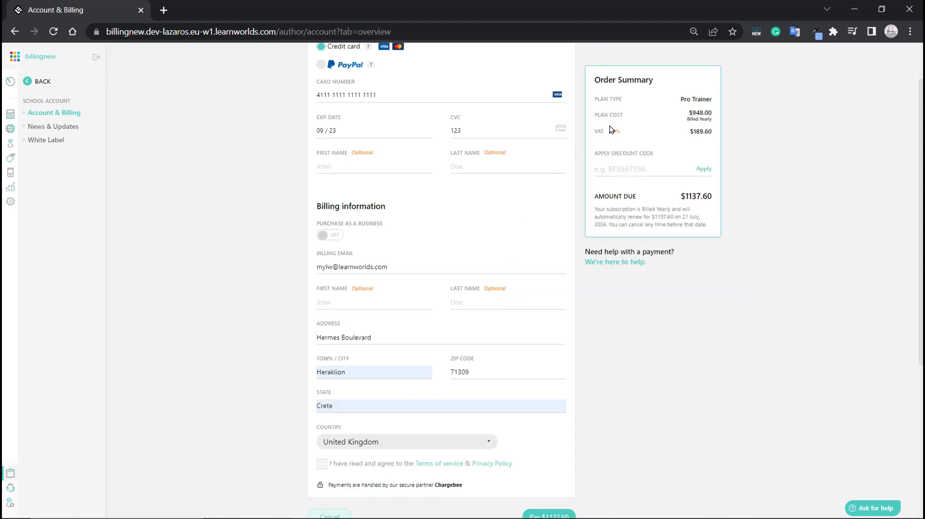
pyautogui.click(371, 441)
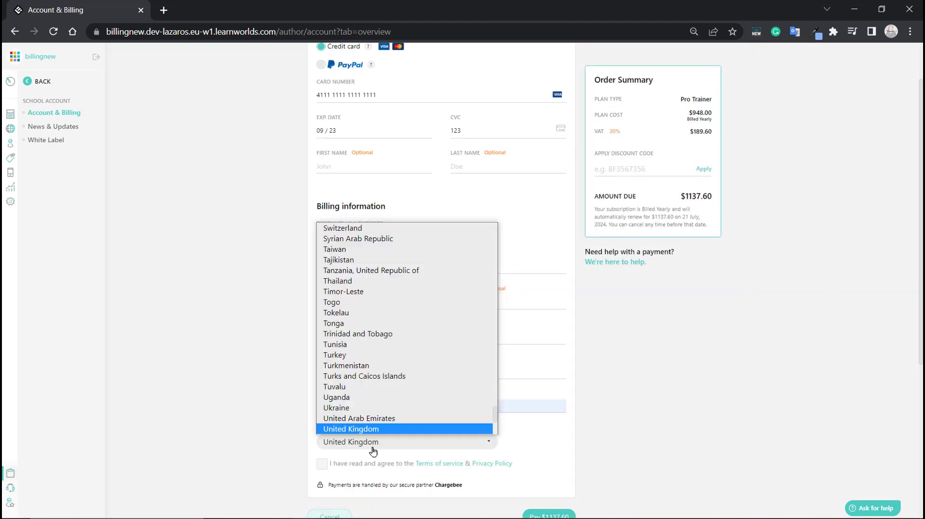
pyautogui.press('g')
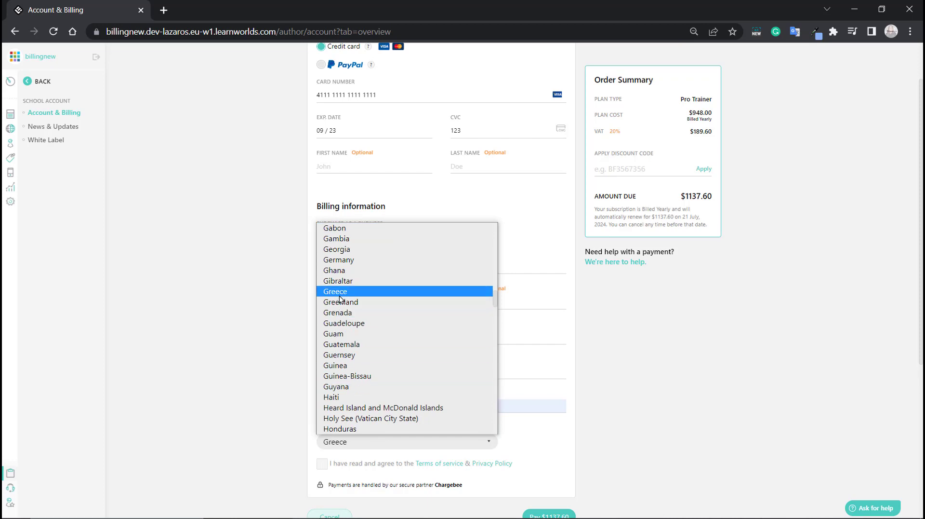
pyautogui.click(347, 291)
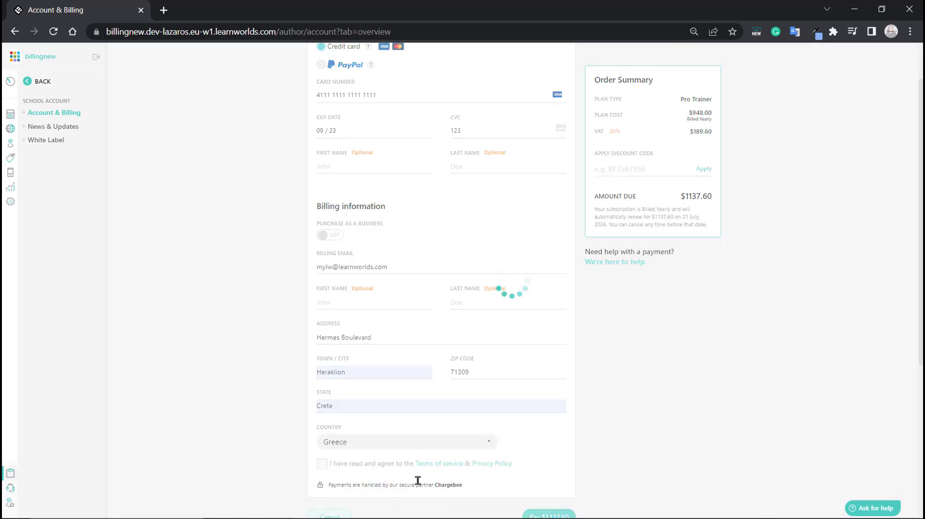
pyautogui.click(322, 466)
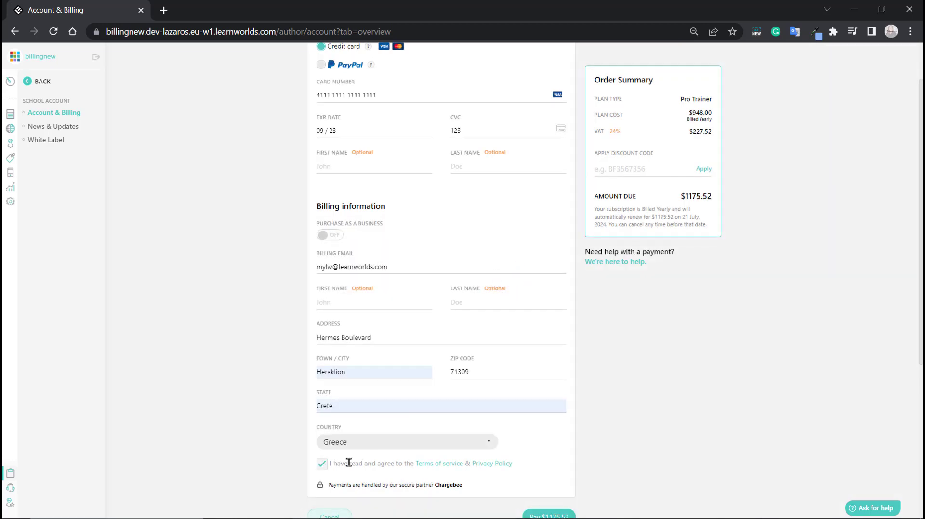
pyautogui.scroll(-1, 410, 354)
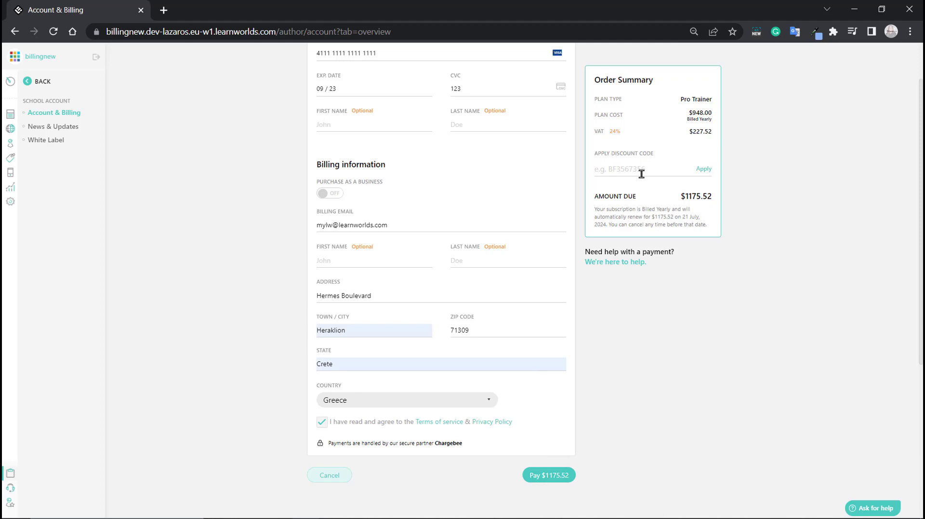
# - Pay $1175.52 for Pro Trainer, reload, and view the subscription valid till 21 July, 2024
pyautogui.click(561, 480)
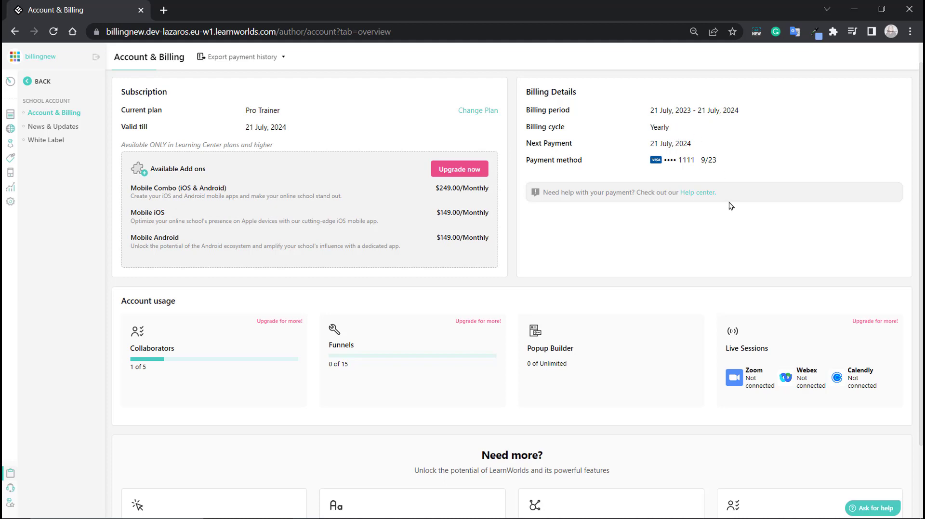
pyautogui.press('F5')
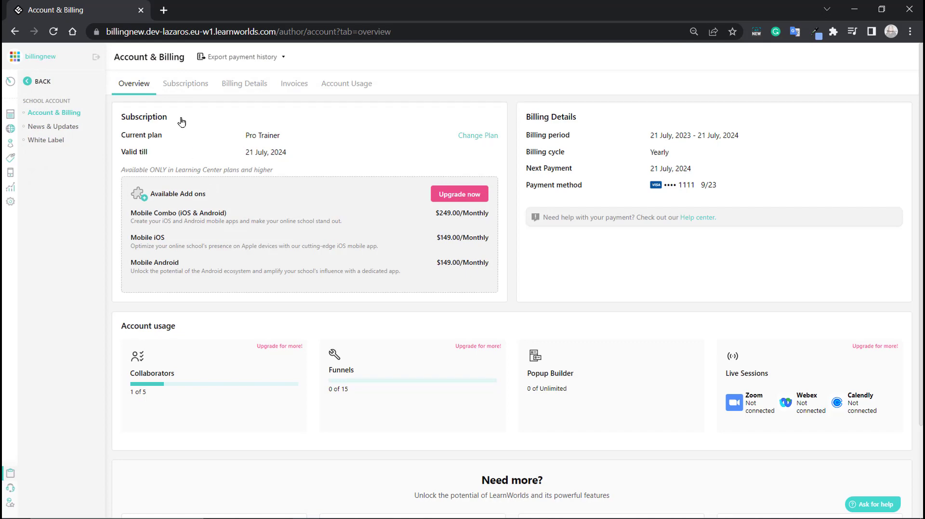
pyautogui.scroll(-2, 553, 330)
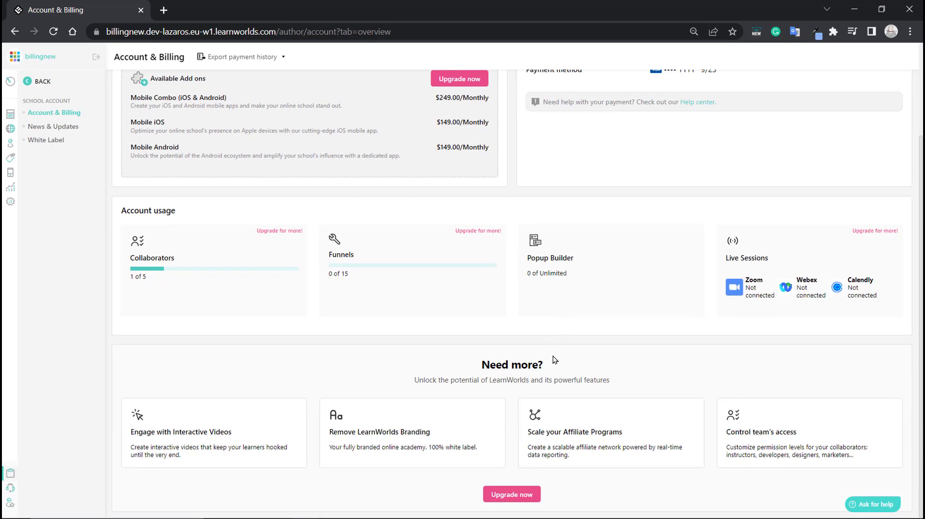
pyautogui.scroll(2, 555, 369)
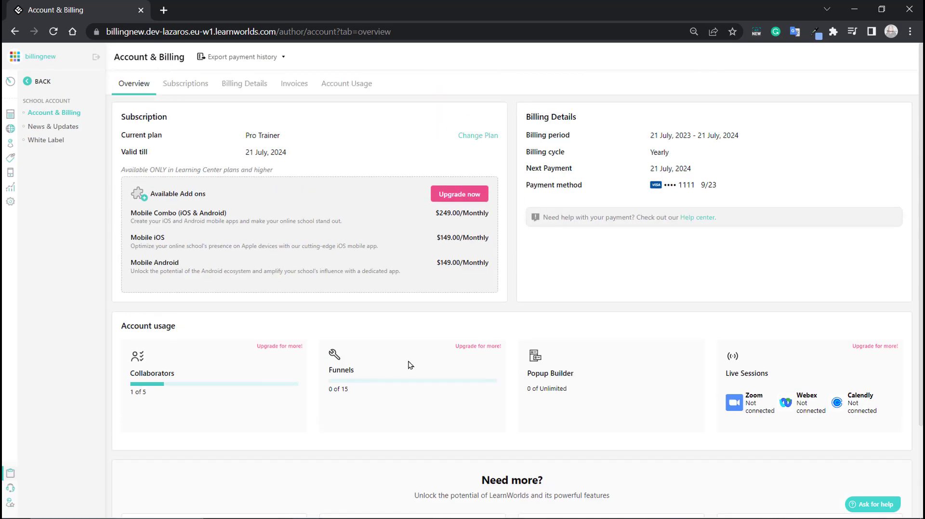
pyautogui.click(194, 86)
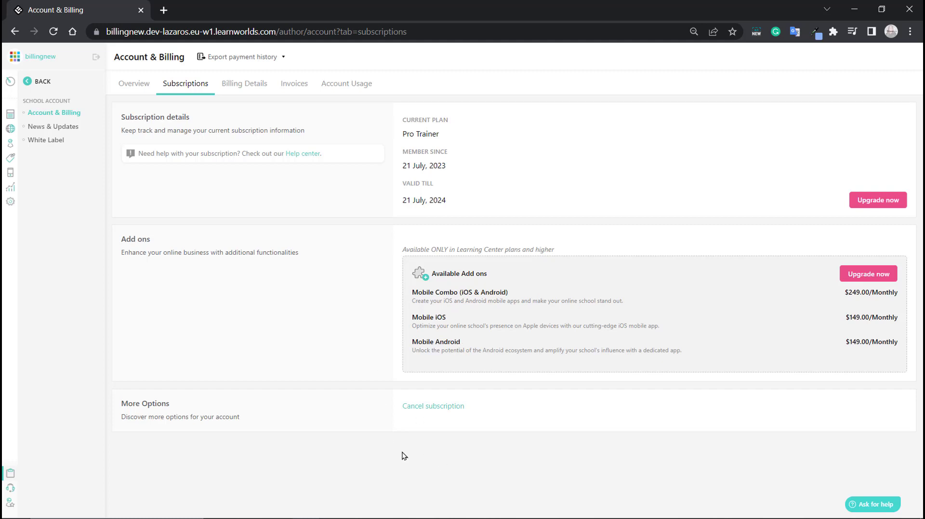
# - Download and view the $1175.52 invoice PDF, check account usage, then return to Overview
pyautogui.click(250, 87)
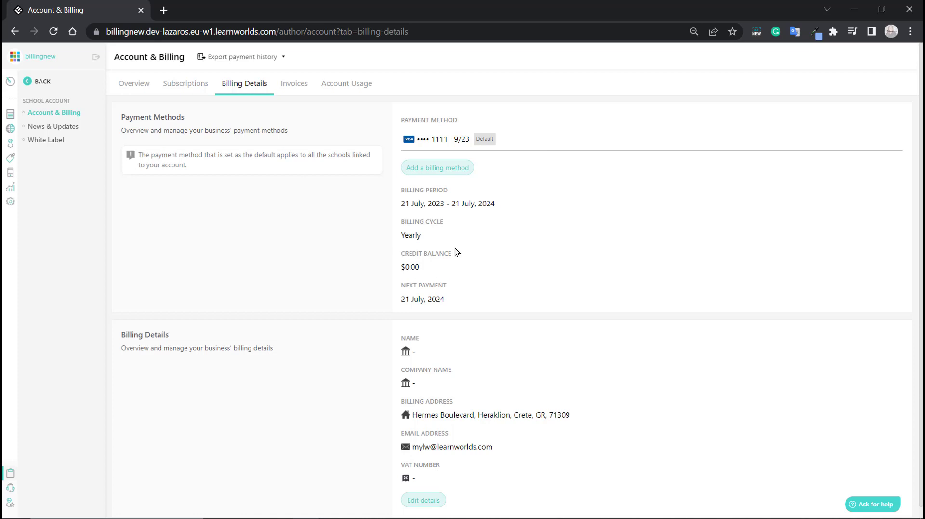
pyautogui.scroll(-1, 442, 282)
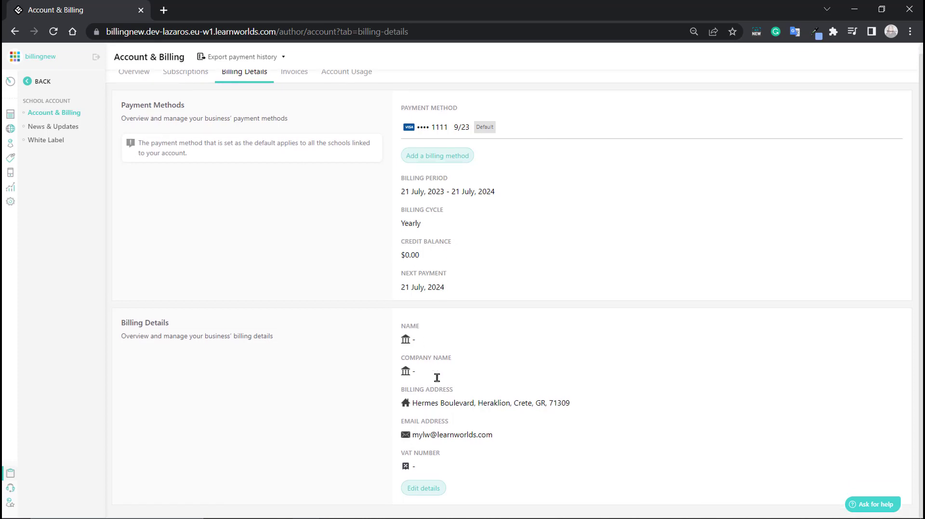
pyautogui.click(291, 73)
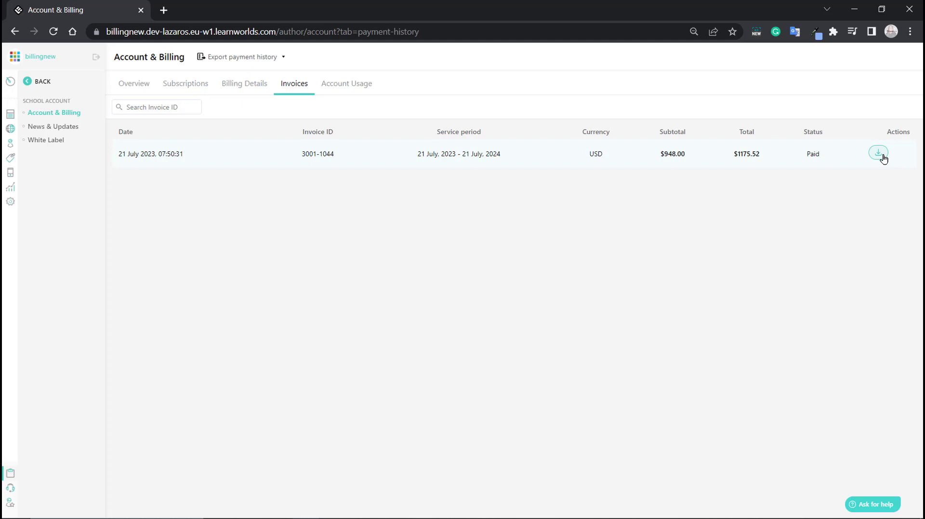
pyautogui.click(883, 154)
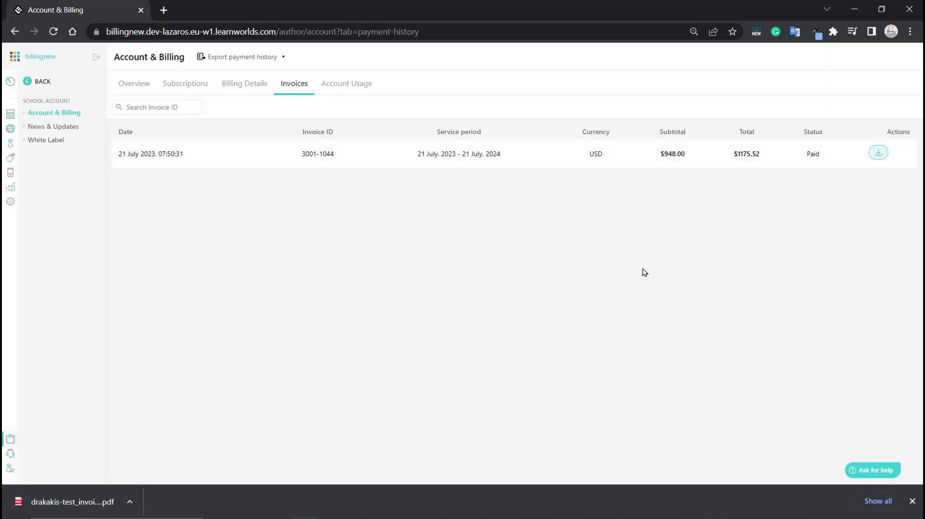
pyautogui.click(53, 500)
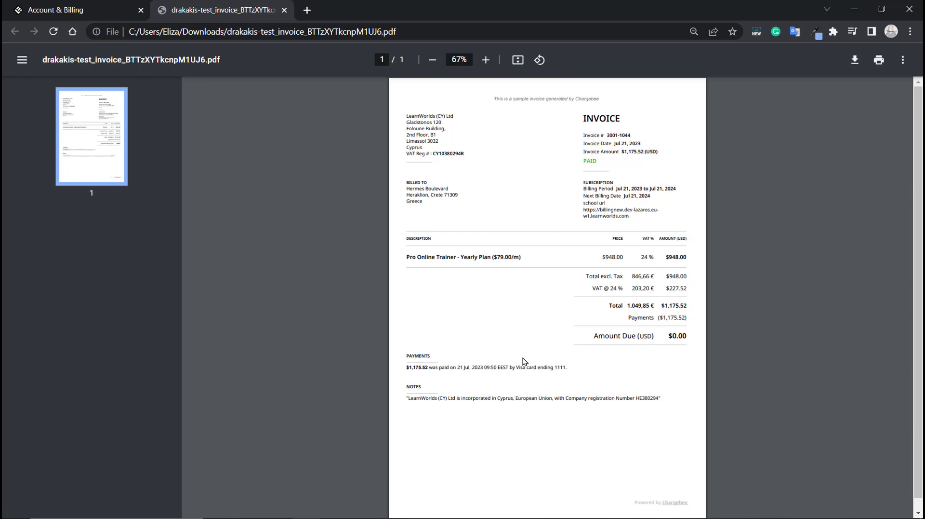
pyautogui.click(284, 10)
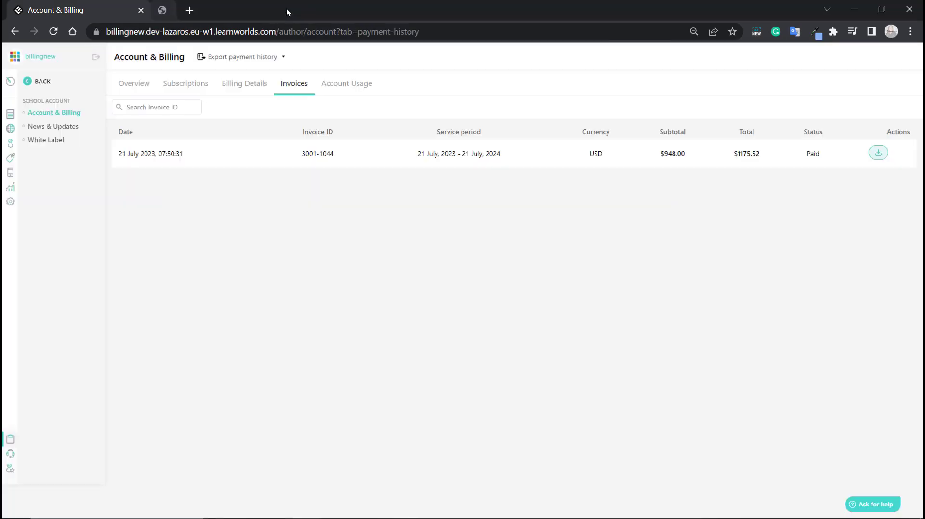
pyautogui.click(348, 84)
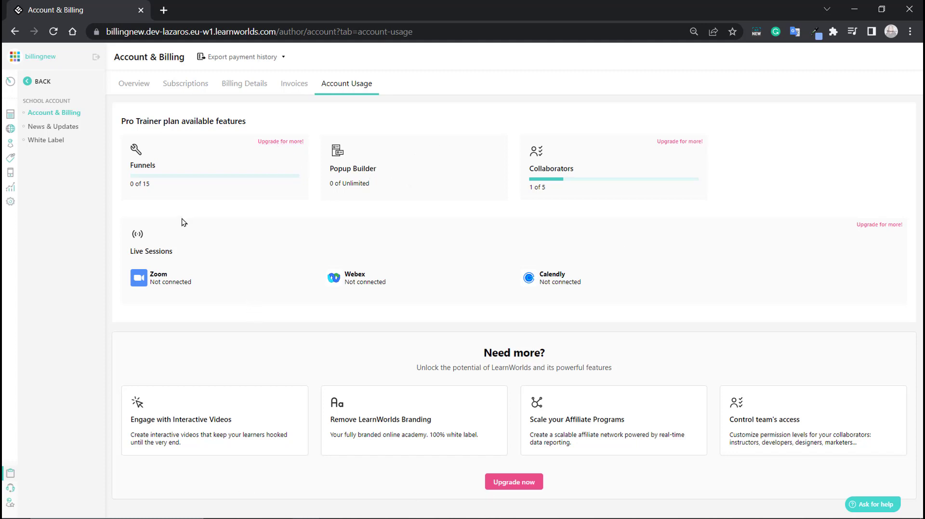
pyautogui.click(134, 87)
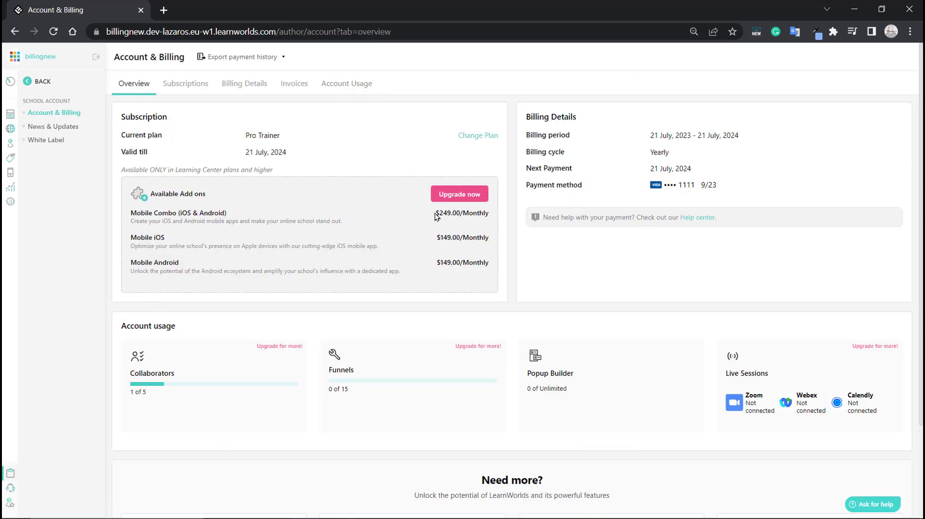
# - Start the yearly Learning Center upgrade, with $1175.51 credit applied and $2529.57 due
pyautogui.click(467, 194)
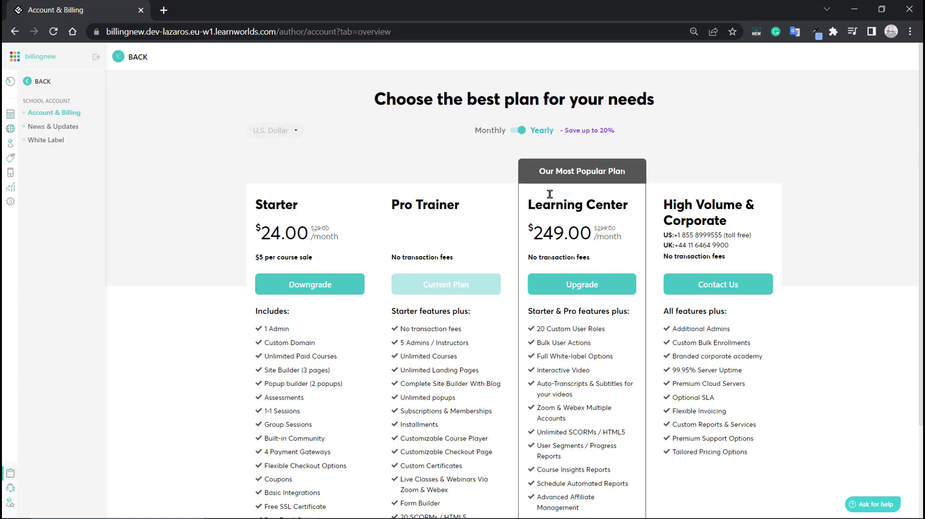
pyautogui.click(572, 287)
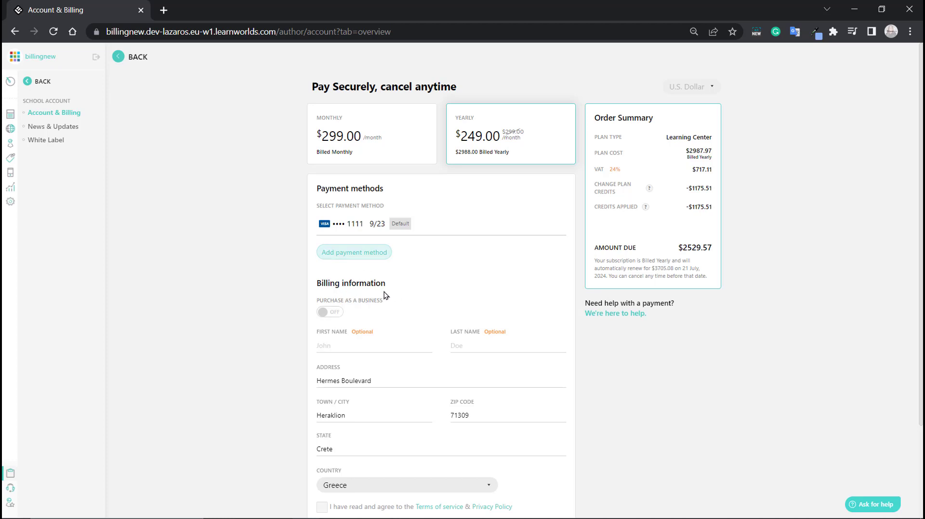
# - Pay $2529.57 to complete the yearly Learning Center upgrade
pyautogui.scroll(-1, 385, 295)
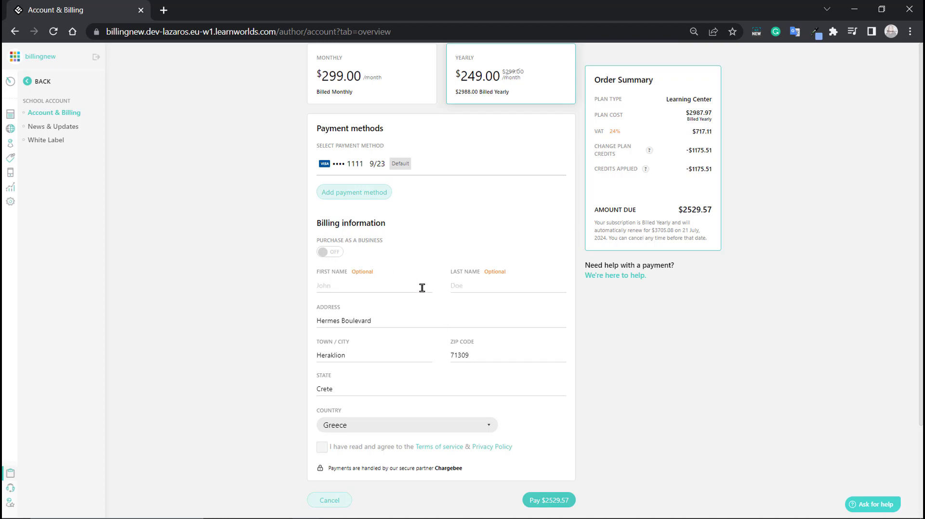
pyautogui.scroll(-1, 422, 288)
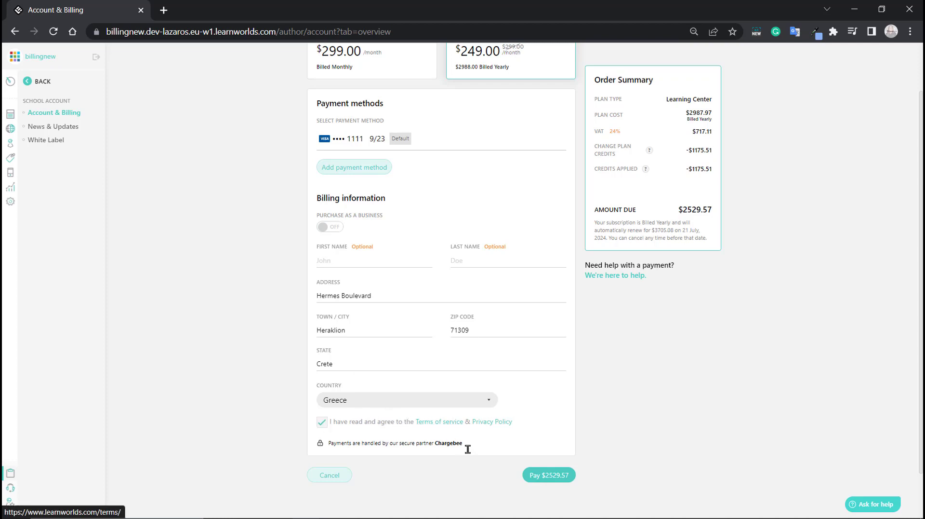
pyautogui.click(553, 479)
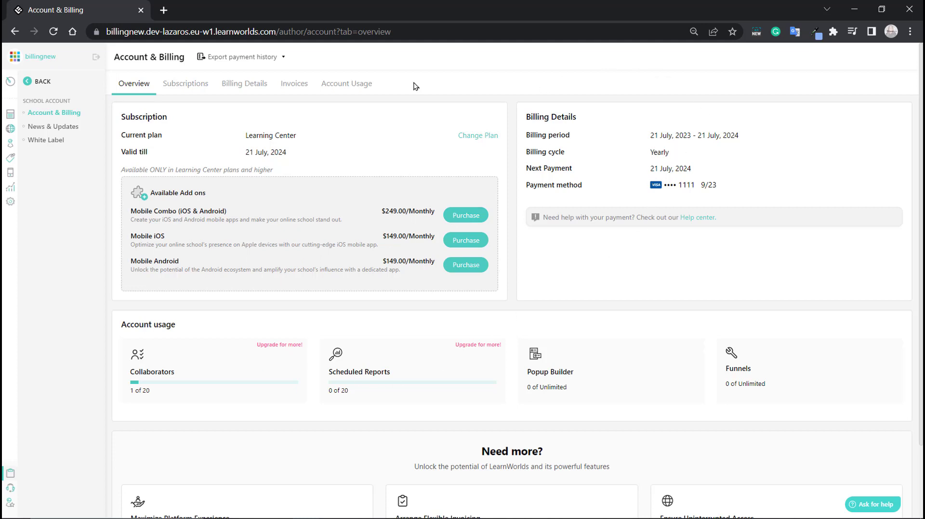
# - Review subscription and billing details, cancel adding a payment method, then list the invoices
pyautogui.click(183, 80)
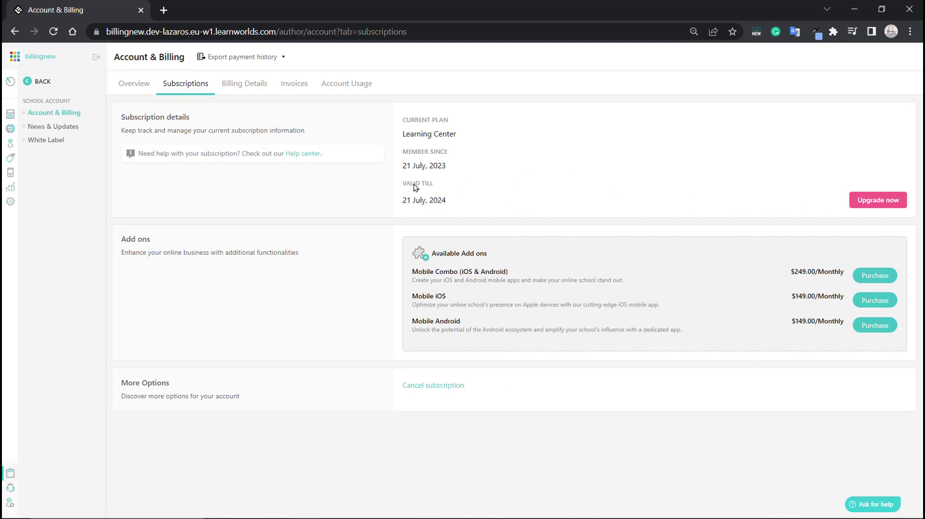
pyautogui.click(244, 84)
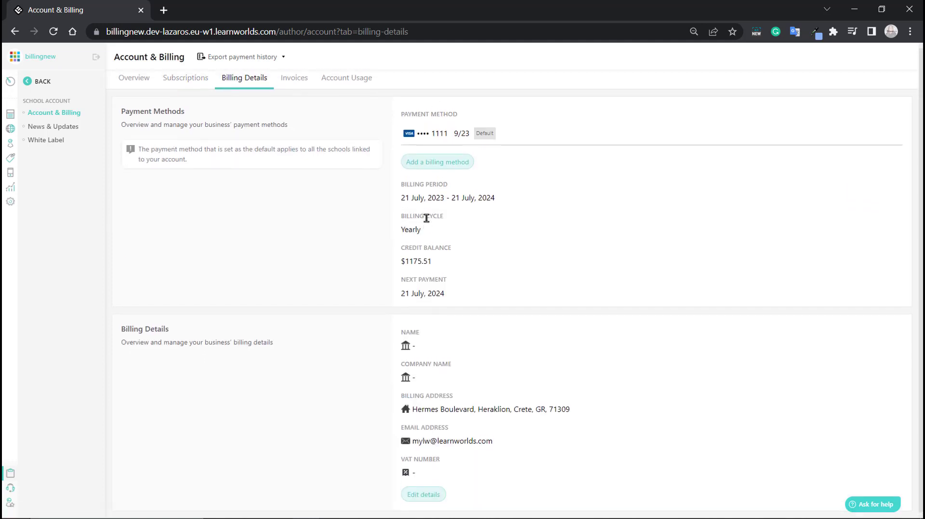
pyautogui.click(447, 176)
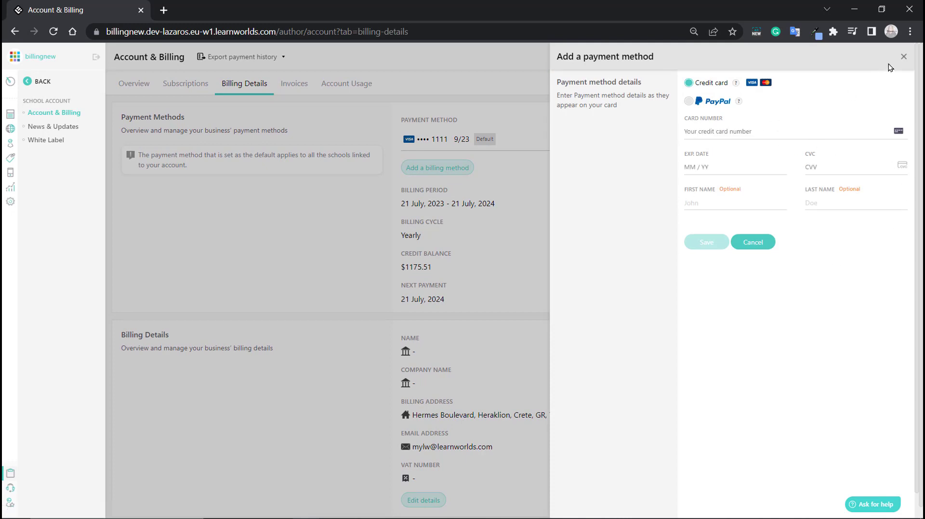
pyautogui.click(905, 57)
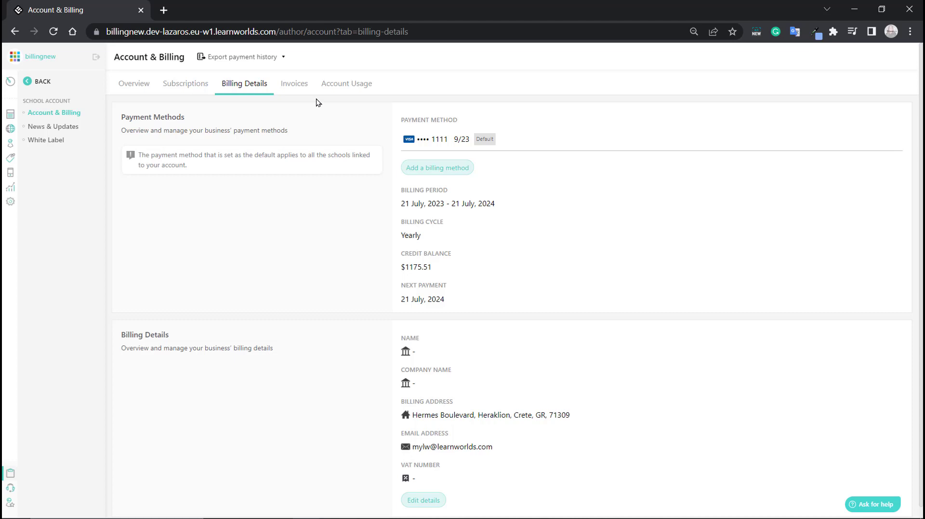
pyautogui.click(295, 83)
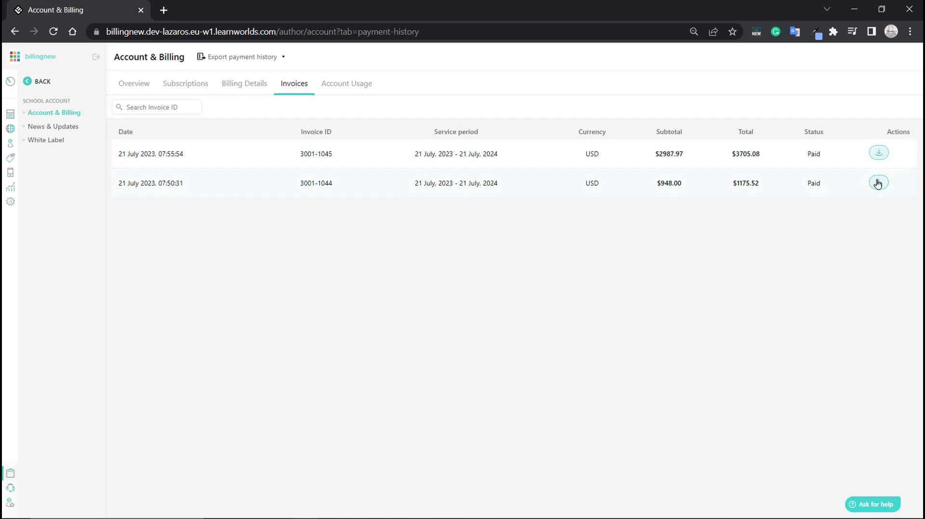
# - Check payment-history export and account usage, then start the Mobile iOS add-on checkout
pyautogui.click(223, 57)
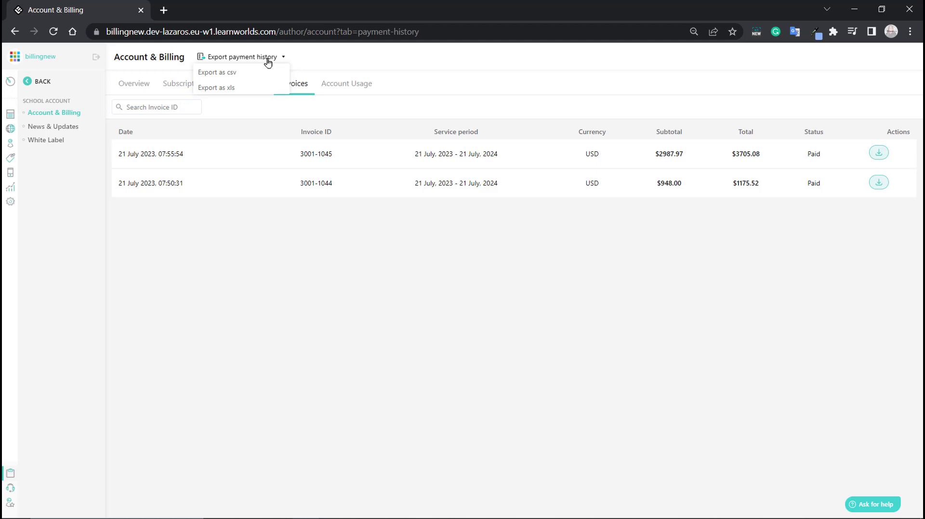
pyautogui.click(242, 88)
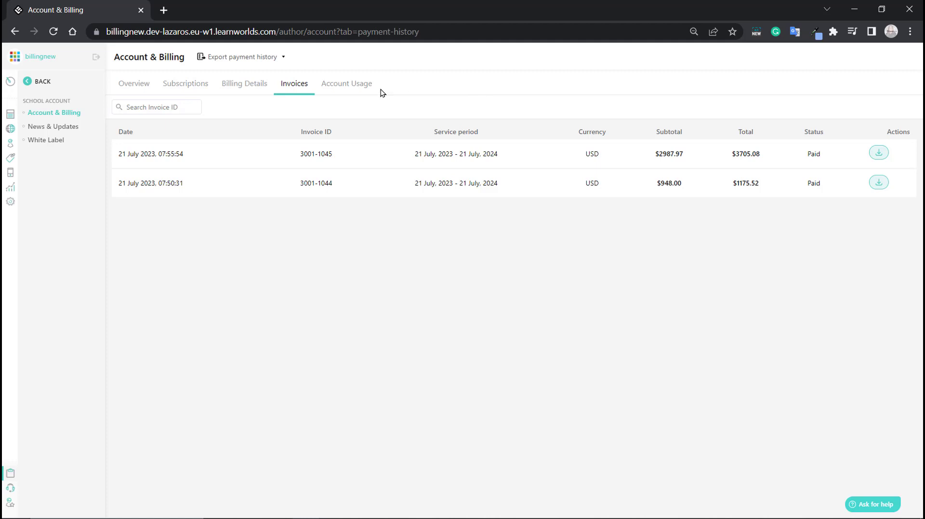
pyautogui.click(339, 84)
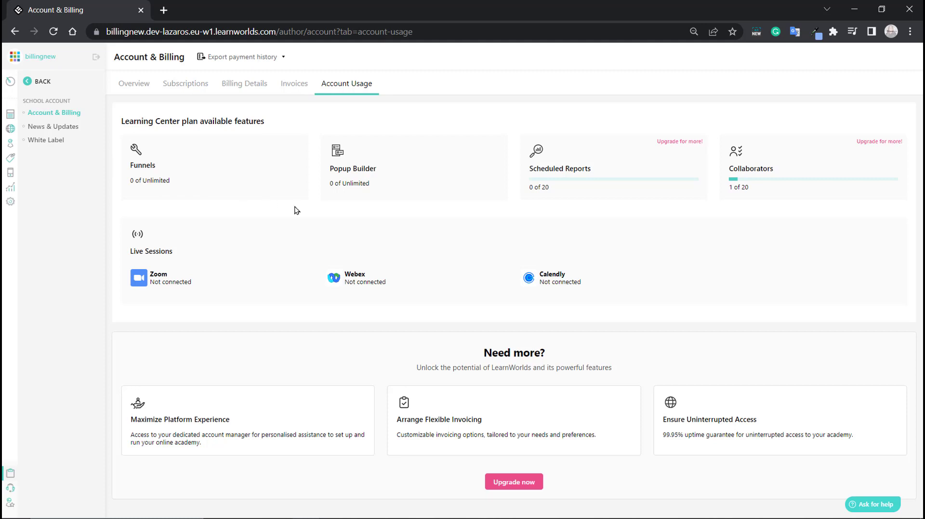
pyautogui.click(126, 87)
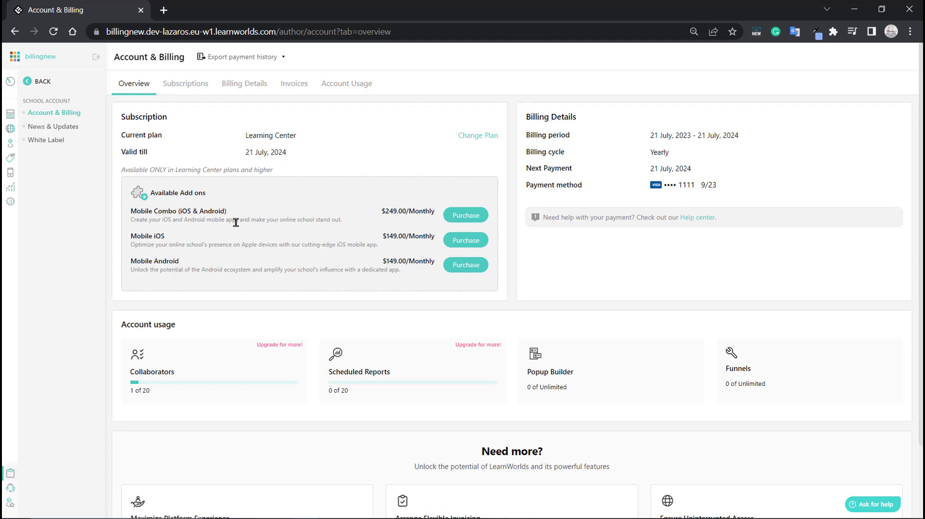
pyautogui.click(465, 245)
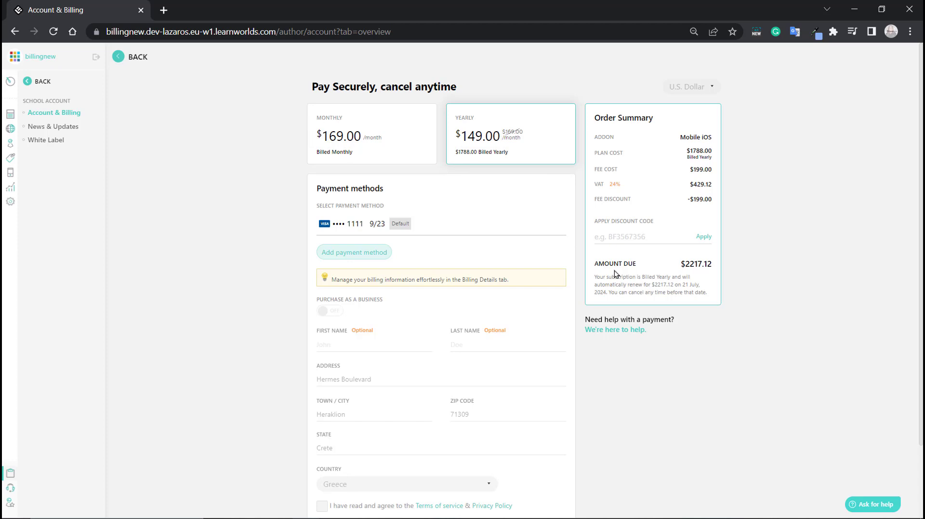
# - Accept the terms of service and pay $2217.12 for the Mobile iOS add-on
pyautogui.scroll(-1, 393, 282)
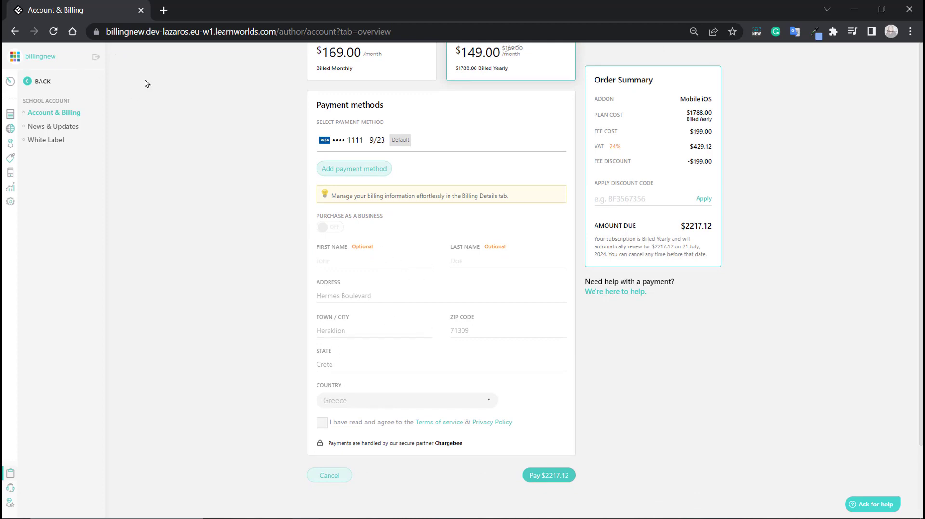
pyautogui.click(321, 423)
pyautogui.click(558, 481)
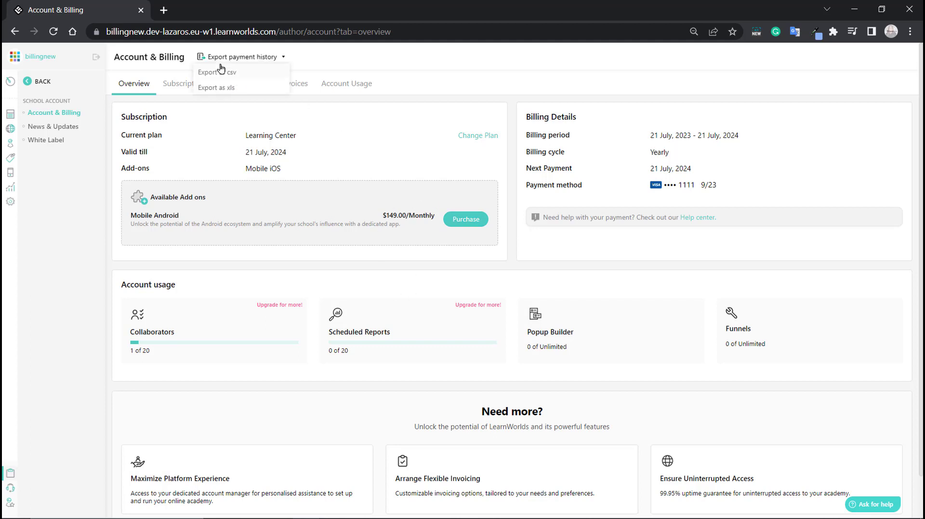
pyautogui.click(176, 88)
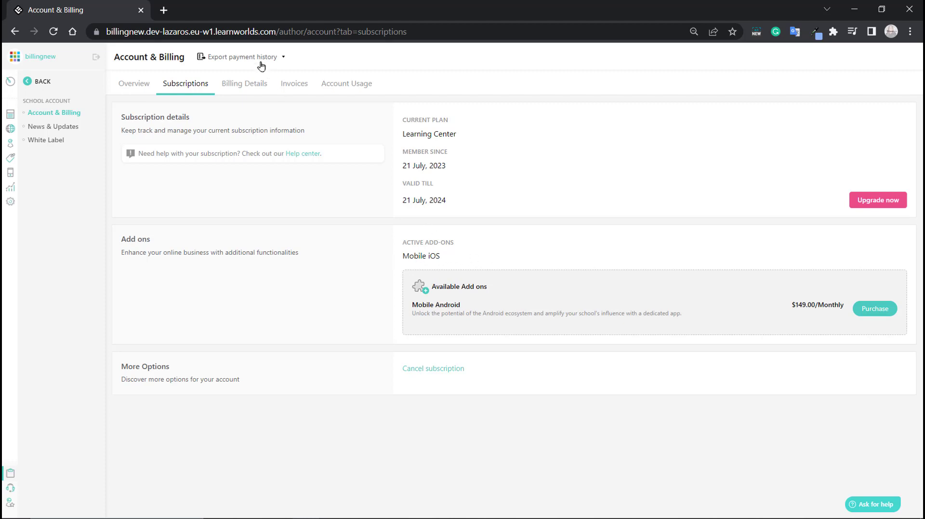
pyautogui.click(244, 85)
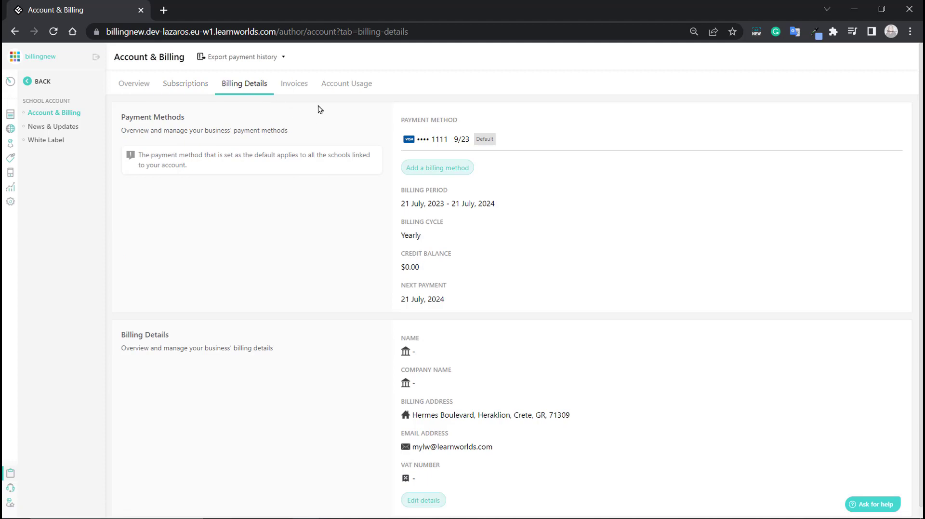
pyautogui.click(295, 86)
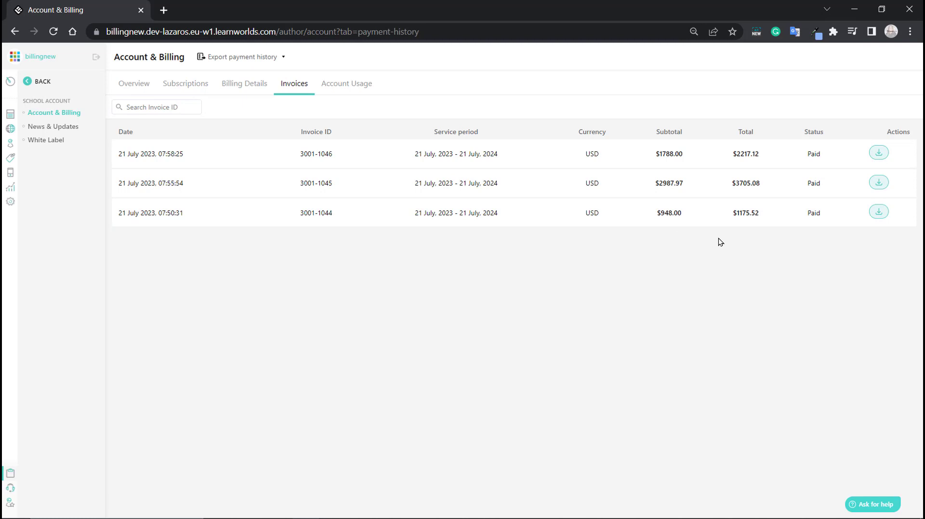
pyautogui.click(342, 87)
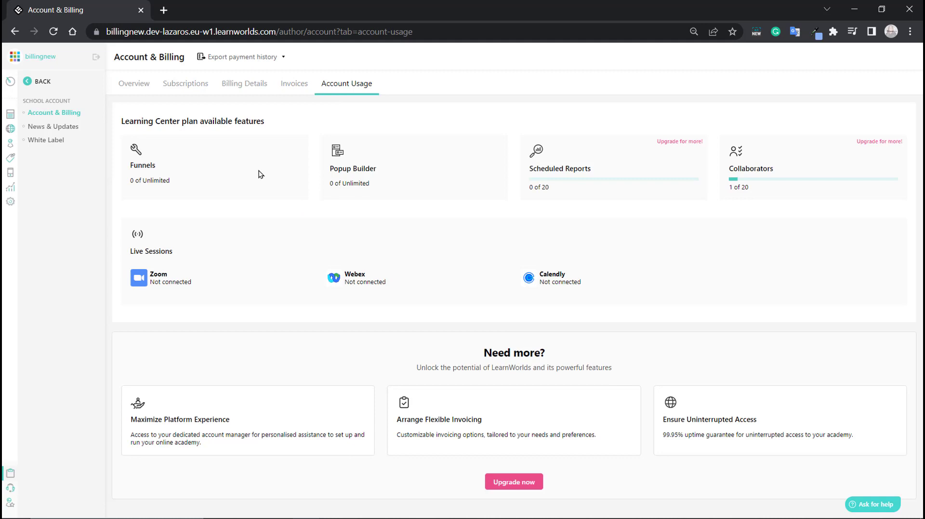
pyautogui.click(130, 86)
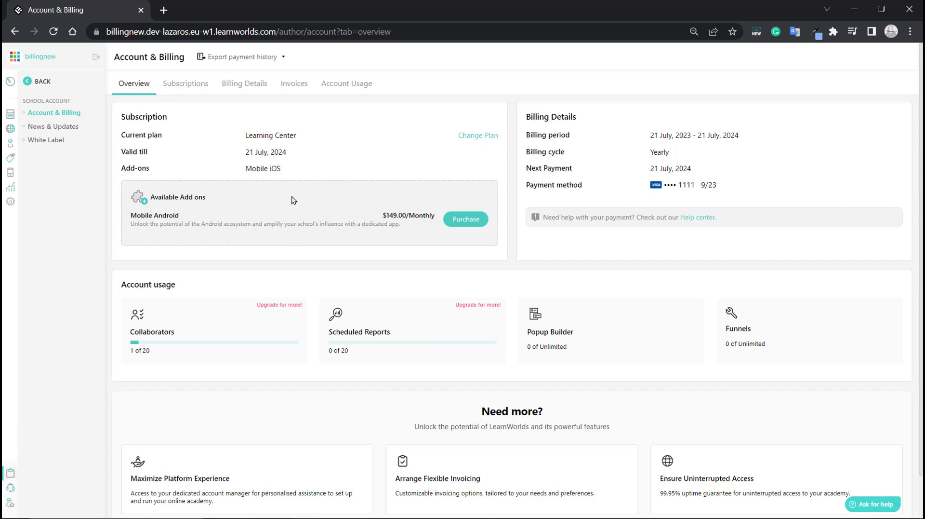
# - Downgrade the plan to Starter and confirm the $0.00 yearly checkout covered by credits
pyautogui.click(481, 137)
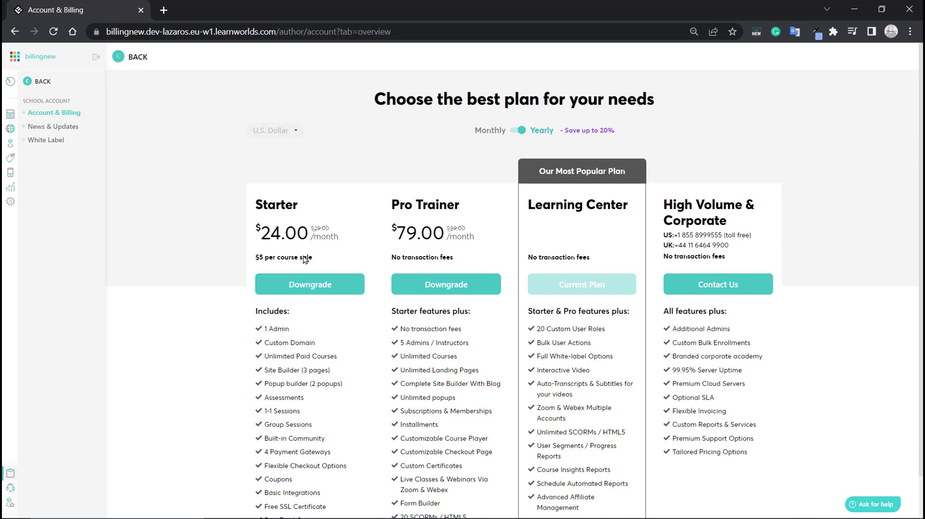
pyautogui.click(308, 288)
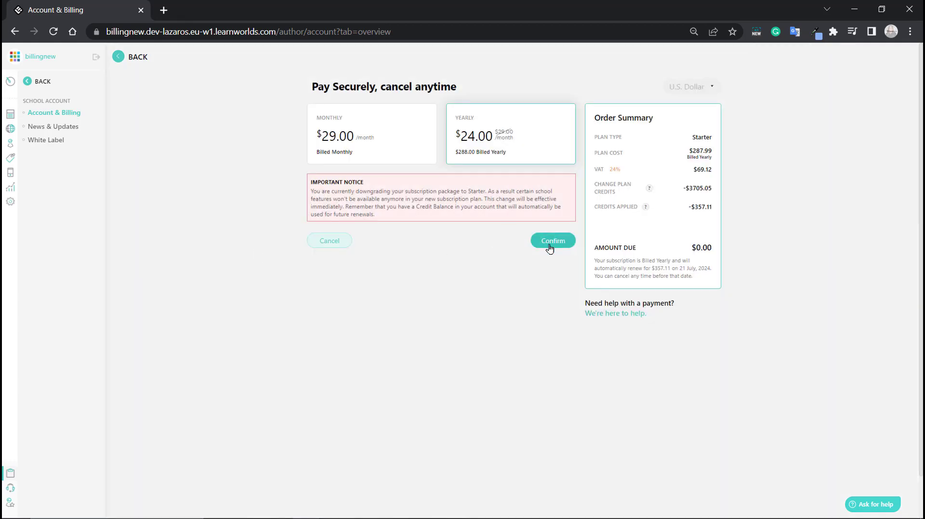
pyautogui.click(548, 241)
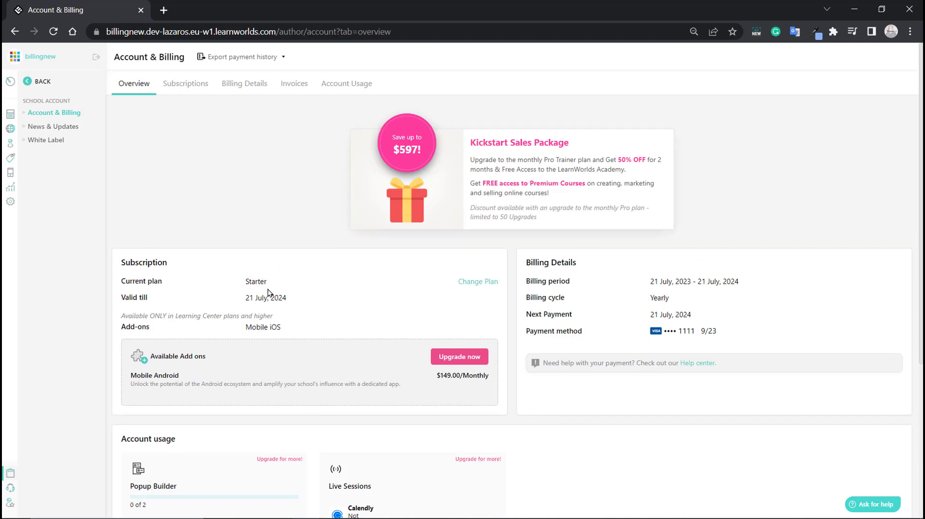
# - Review the new $357.11 invoice and the Subscriptions page showing Starter with Mobile iOS
pyautogui.click(191, 92)
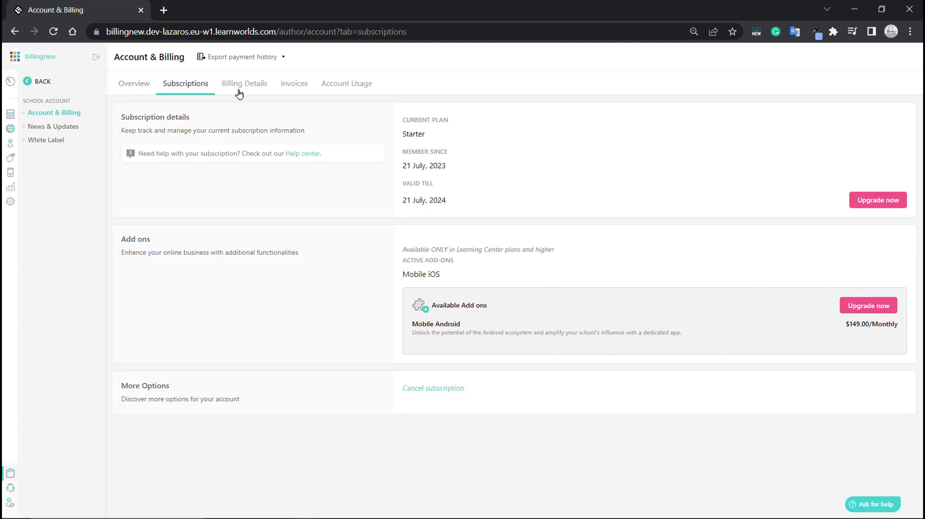
pyautogui.click(241, 92)
pyautogui.click(294, 94)
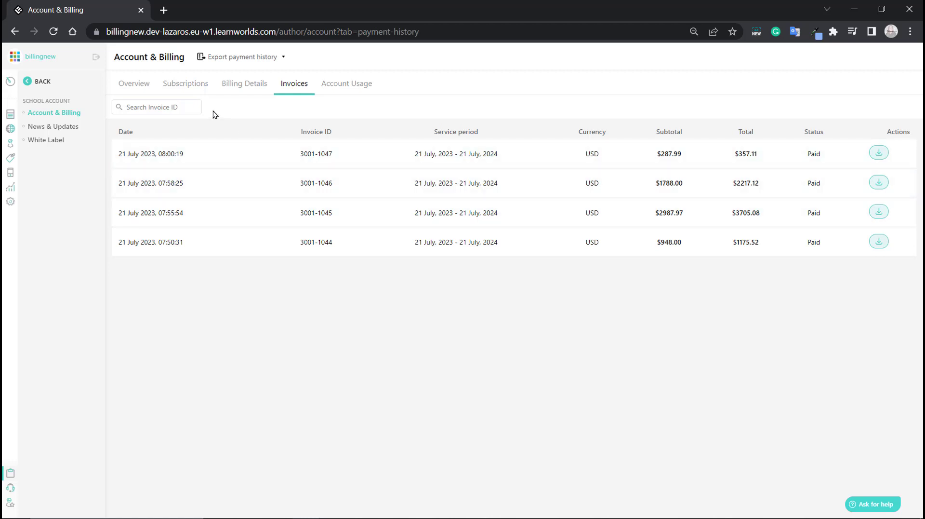
pyautogui.click(132, 89)
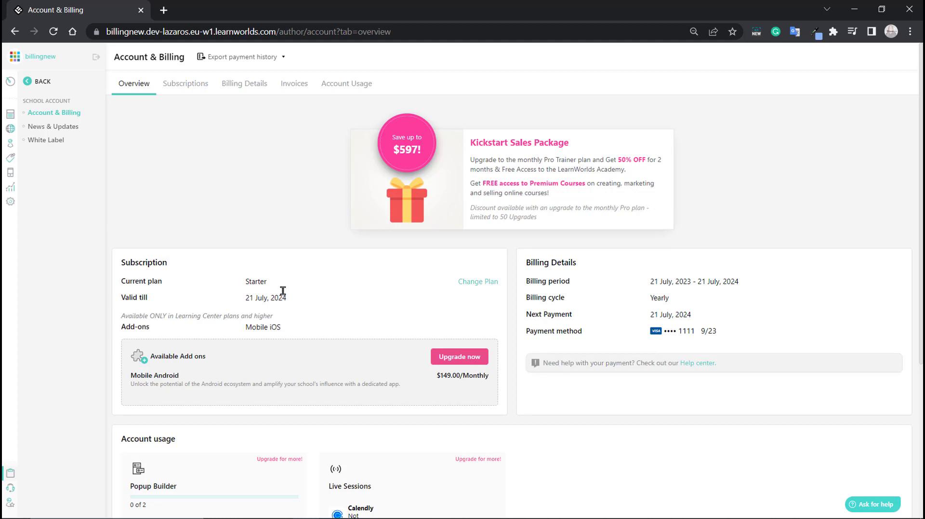
pyautogui.click(172, 86)
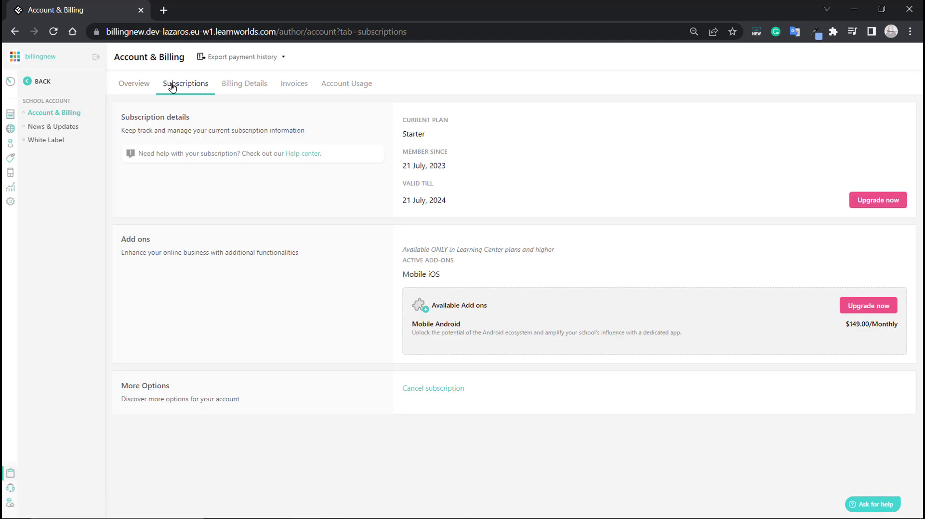